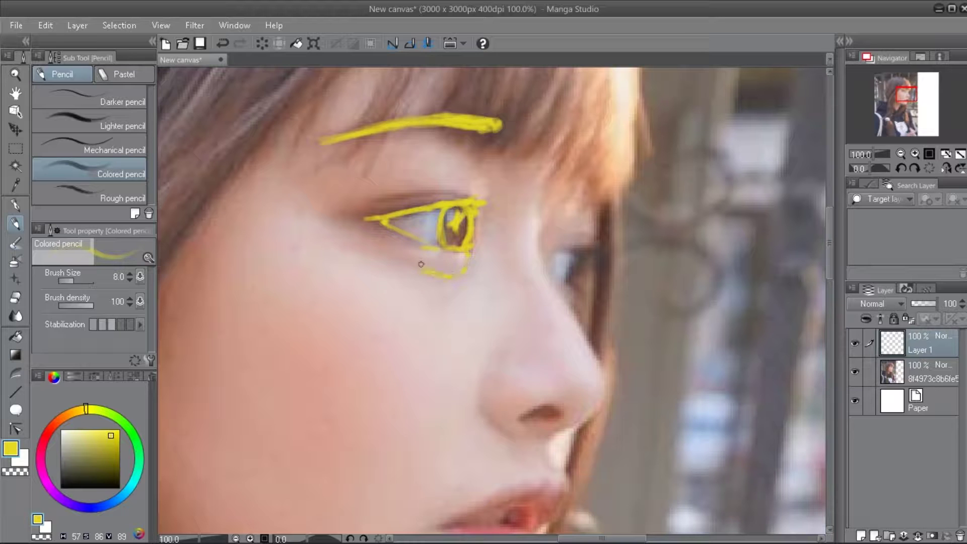
# - Trace the nose profile and nostril, along with the upper and lower lips, in yellow pencil over the photo
pyautogui.moveTo(488, 190); pyautogui.dragTo(405, 140)
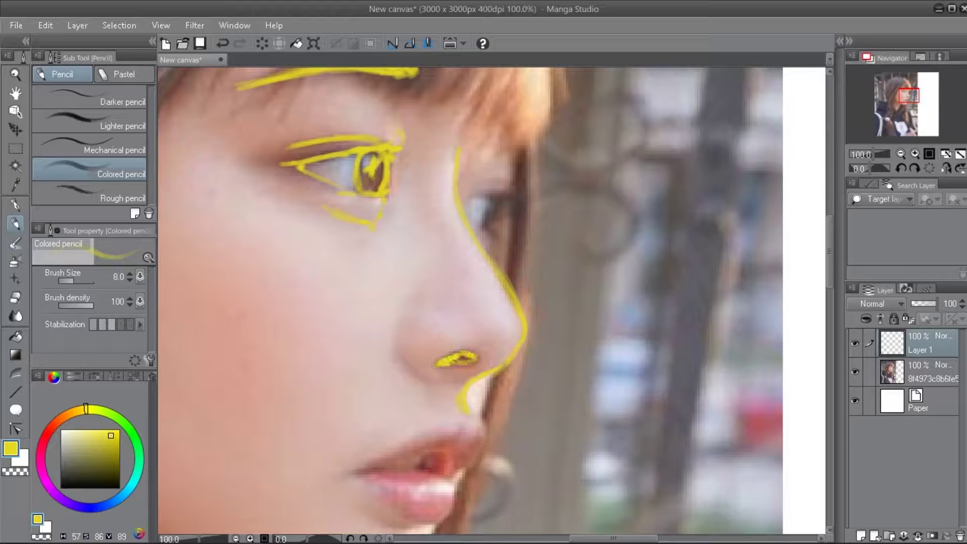
pyautogui.moveTo(396, 338)
pyautogui.mouseDown()
pyautogui.moveTo(340, 307)
pyautogui.moveTo(347, 200)
pyautogui.moveTo(382, 112)
pyautogui.mouseUp()
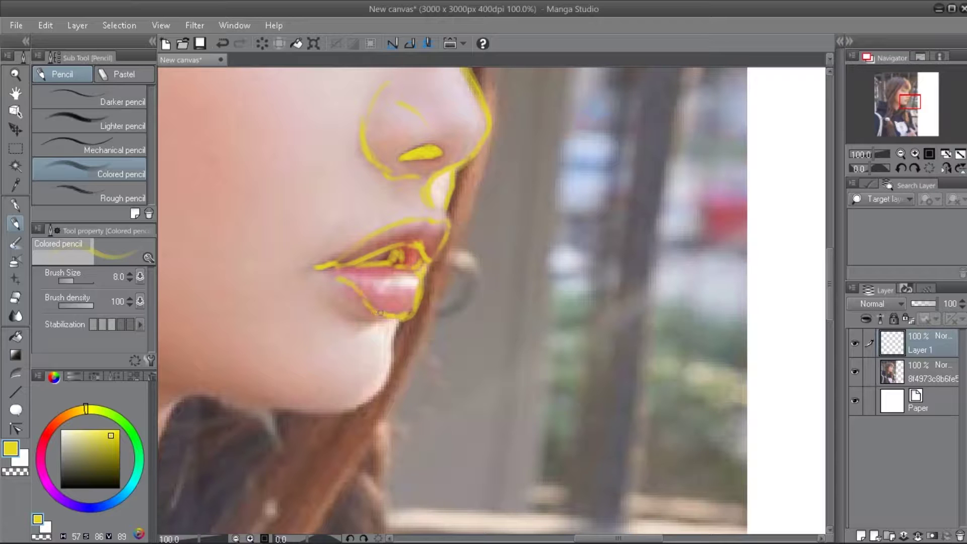
# - Trace the chin, the jawline, and the neck down to the V-shaped neckline with the pencil at size 12
pyautogui.moveTo(341, 313)
pyautogui.mouseDown()
pyautogui.moveTo(337, 284)
pyautogui.moveTo(469, 198)
pyautogui.mouseUp()
pyautogui.moveTo(385, 293)
pyautogui.mouseDown()
pyautogui.moveTo(328, 286)
pyautogui.moveTo(541, 395)
pyautogui.mouseUp()
pyautogui.moveTo(305, 252)
pyautogui.mouseDown()
pyautogui.moveTo(398, 326)
pyautogui.moveTo(503, 383)
pyautogui.mouseUp()
pyautogui.moveTo(509, 299); pyautogui.dragTo(534, 171)
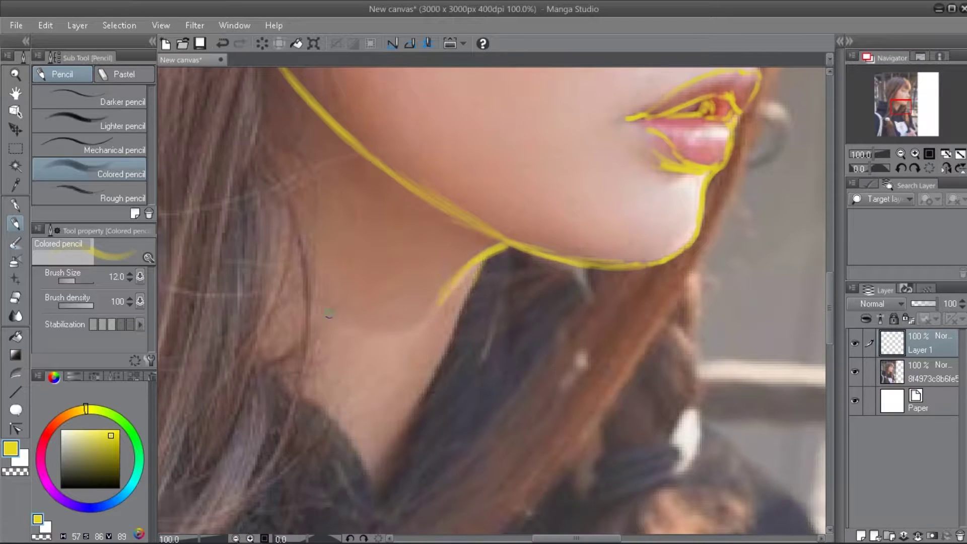
pyautogui.moveTo(468, 295); pyautogui.dragTo(378, 498)
pyautogui.moveTo(262, 360); pyautogui.dragTo(382, 501)
# - Trace the far eye's lid, crease and iris with the pencil at size 5, plus the hair edge beside it
pyautogui.moveTo(453, 201); pyautogui.dragTo(529, 471)
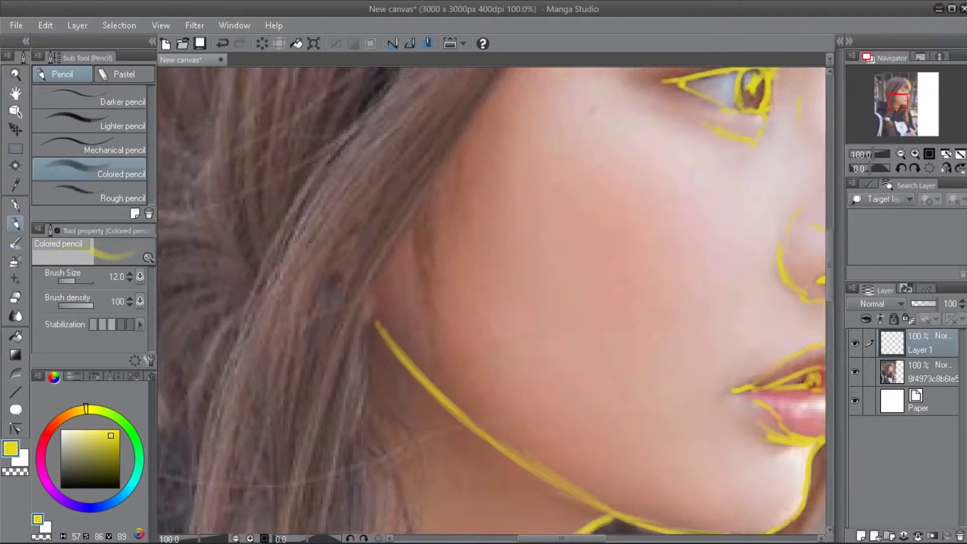
pyautogui.scroll(-1, 582, 277)
pyautogui.scroll(3, 582, 277)
pyautogui.moveTo(494, 290)
pyautogui.mouseDown()
pyautogui.moveTo(570, 280)
pyautogui.moveTo(504, 272)
pyautogui.mouseUp()
pyautogui.moveTo(524, 294); pyautogui.dragTo(525, 354)
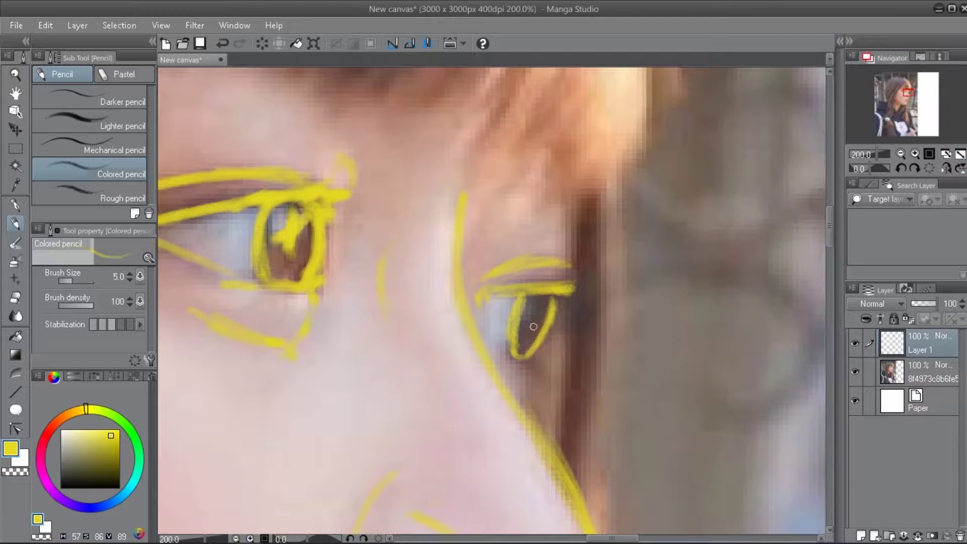
pyautogui.scroll(-1, 545, 355)
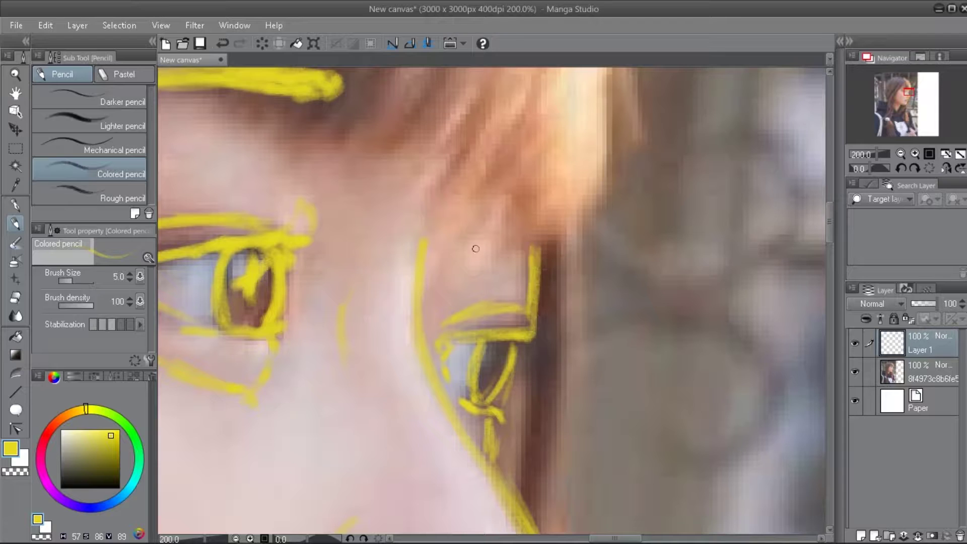
pyautogui.scroll(-1, 529, 242)
pyautogui.scroll(1, 579, 258)
pyautogui.scroll(2, 562, 108)
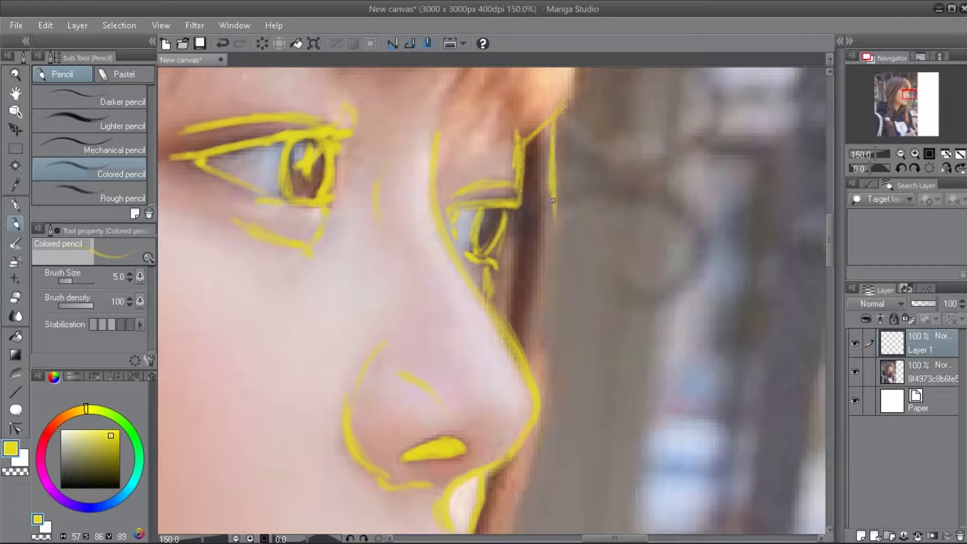
# - Trace the outer edge of the far-side hair lock from beside the nose down past the chin, ending at pencil size 10
pyautogui.moveTo(563, 226)
pyautogui.mouseDown()
pyautogui.moveTo(547, 267)
pyautogui.moveTo(539, 417)
pyautogui.mouseUp()
pyautogui.scroll(-2, 539, 418)
pyautogui.moveTo(579, 247)
pyautogui.mouseDown()
pyautogui.moveTo(544, 418)
pyautogui.moveTo(516, 463)
pyautogui.mouseUp()
pyautogui.scroll(-2, 558, 316)
pyautogui.moveTo(558, 316); pyautogui.dragTo(513, 443)
pyautogui.scroll(-2, 544, 353)
pyautogui.moveTo(579, 270)
pyautogui.mouseDown()
pyautogui.moveTo(502, 417)
pyautogui.moveTo(567, 297)
pyautogui.moveTo(475, 436)
pyautogui.mouseUp()
pyautogui.scroll(-2, 529, 352)
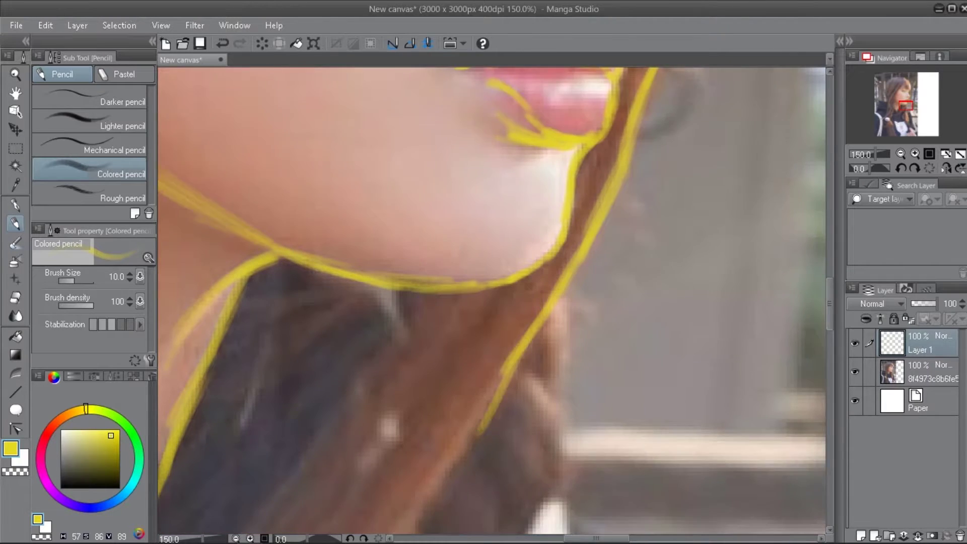
# - Outline both edges of the far-side hair lock from below the chin down beside the neckline
pyautogui.scroll(-2, 528, 327)
pyautogui.moveTo(609, 209); pyautogui.dragTo(498, 370)
pyautogui.moveTo(509, 146); pyautogui.dragTo(418, 295)
pyautogui.scroll(-2, 503, 252)
pyautogui.moveTo(580, 106); pyautogui.dragTo(426, 270)
pyautogui.moveTo(531, 166); pyautogui.dragTo(355, 395)
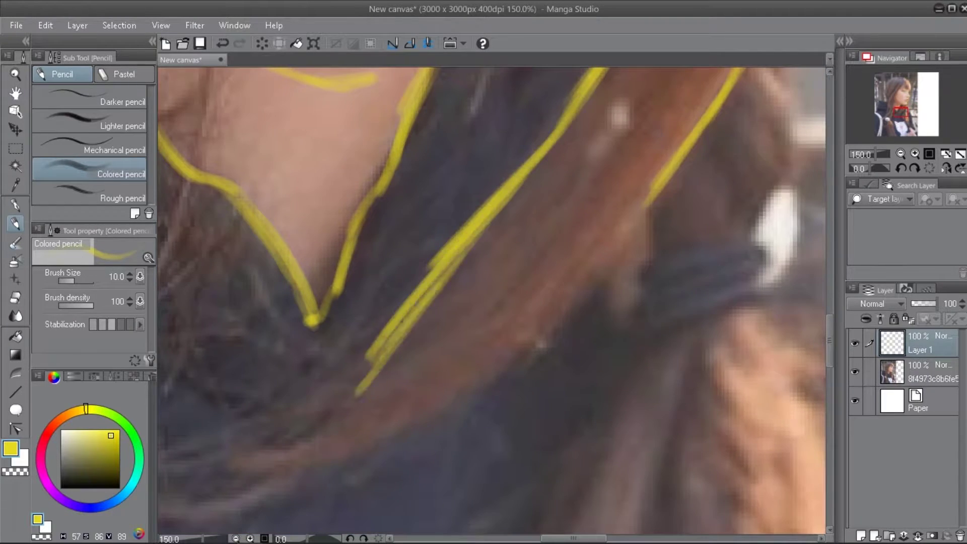
# - Draw the sweeping ends of the far-side hair lock curving across the dark top below the neckline
pyautogui.scroll(-2, 592, 149)
pyautogui.moveTo(619, 85); pyautogui.dragTo(282, 333)
pyautogui.moveTo(423, 252); pyautogui.dragTo(341, 339)
pyautogui.moveTo(632, 141); pyautogui.dragTo(322, 345)
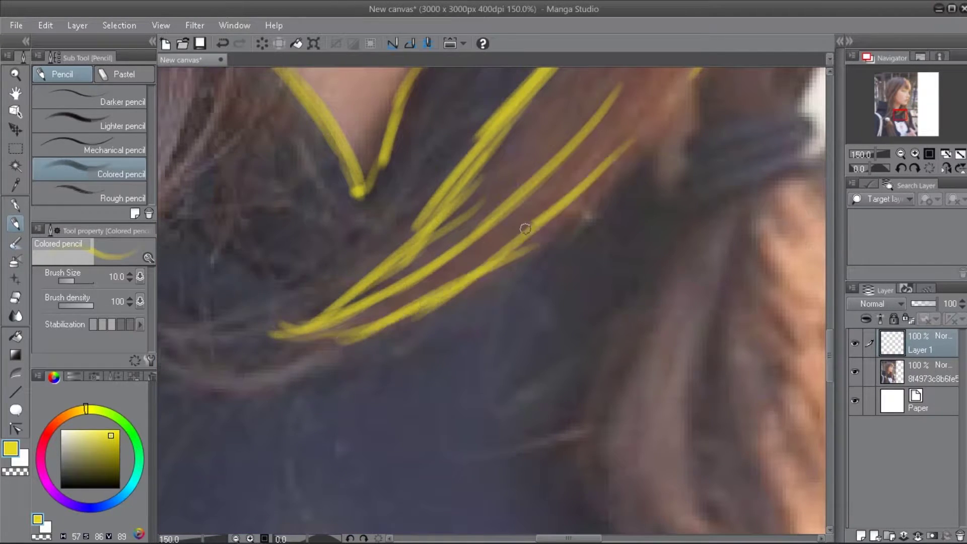
pyautogui.scroll(2, 379, 326)
pyautogui.scroll(2, 378, 326)
pyautogui.scroll(-3, 414, 362)
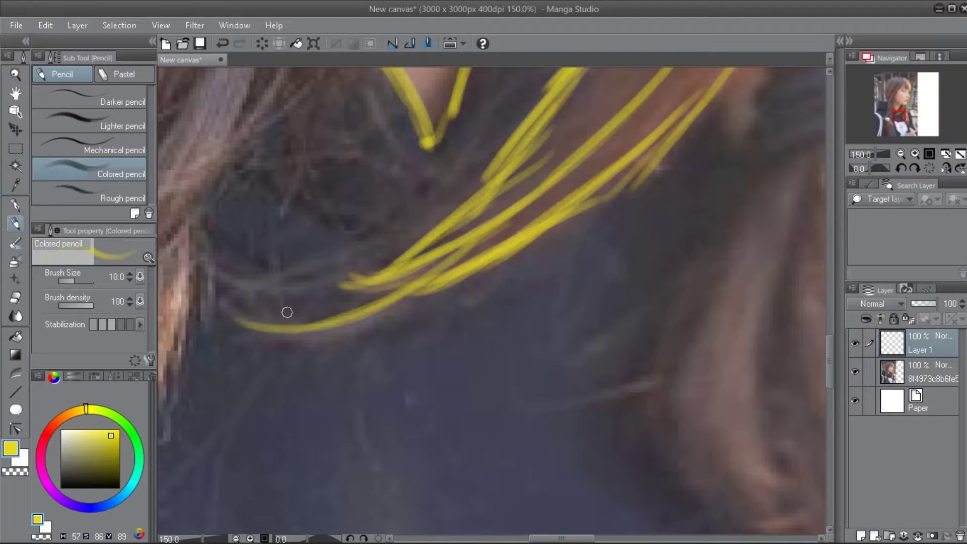
# - Add short hair strands under the chin and inner strands along the lock beneath it
pyautogui.scroll(3, 237, 302)
pyautogui.moveTo(529, 220); pyautogui.dragTo(431, 274)
pyautogui.moveTo(529, 243); pyautogui.dragTo(396, 320)
pyautogui.hscroll(3, 512, 259)
pyautogui.moveTo(428, 211); pyautogui.dragTo(443, 251)
# - Outline the bulge of gathered hair above the far pigtail's dark hair tie
pyautogui.moveTo(556, 294); pyautogui.dragTo(597, 421)
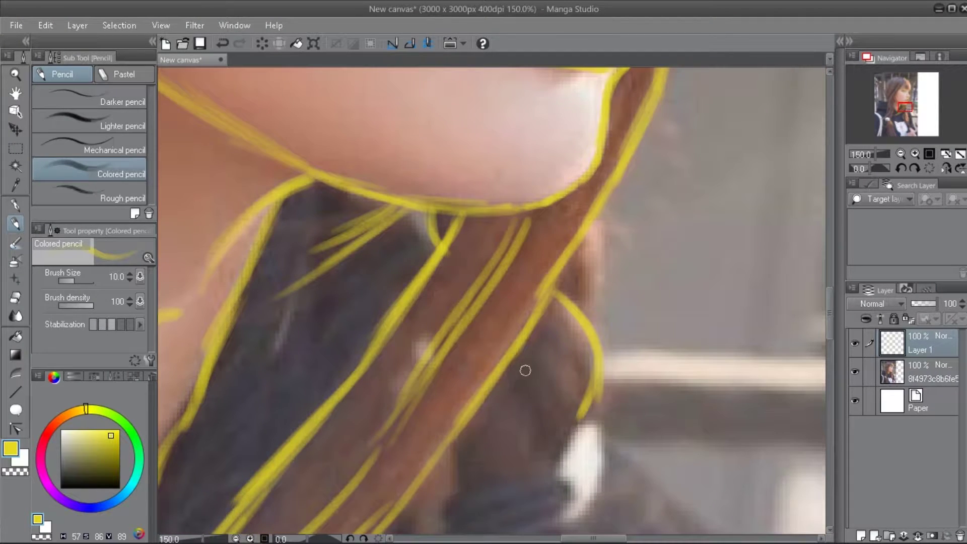
pyautogui.moveTo(514, 366); pyautogui.dragTo(587, 408)
pyautogui.moveTo(564, 329); pyautogui.dragTo(587, 423)
pyautogui.moveTo(604, 221); pyautogui.dragTo(584, 322)
# - Trace the wrapped bands of the dark hair tie and the hair edge entering it
pyautogui.scroll(-3, 504, 352)
pyautogui.moveTo(521, 312); pyautogui.dragTo(496, 397)
pyautogui.moveTo(496, 395); pyautogui.dragTo(597, 367)
pyautogui.moveTo(574, 322); pyautogui.dragTo(584, 353)
pyautogui.moveTo(483, 402)
pyautogui.mouseDown()
pyautogui.moveTo(546, 407)
pyautogui.moveTo(605, 378)
pyautogui.moveTo(483, 453)
pyautogui.mouseUp()
pyautogui.moveTo(617, 413); pyautogui.dragTo(491, 486)
# - Draw the first long strands of the far pigtail running down from the hair tie
pyautogui.scroll(-3, 503, 353)
pyautogui.moveTo(604, 297); pyautogui.dragTo(536, 448)
pyautogui.scroll(-3, 503, 352)
pyautogui.moveTo(602, 157); pyautogui.dragTo(499, 448)
pyautogui.moveTo(574, 233); pyautogui.dragTo(503, 391)
pyautogui.moveTo(547, 267); pyautogui.dragTo(498, 491)
# - Trace the far pigtail's inner edge down past the printed cat's ear with overlapping strands
pyautogui.scroll(-3, 504, 352)
pyautogui.moveTo(589, 201); pyautogui.dragTo(539, 360)
pyautogui.scroll(3, 554, 251)
pyautogui.moveTo(557, 162)
pyautogui.mouseDown()
pyautogui.moveTo(543, 207)
pyautogui.moveTo(587, 410)
pyautogui.mouseUp()
pyautogui.scroll(-3, 504, 352)
pyautogui.scroll(-3, 504, 353)
pyautogui.moveTo(491, 282)
pyautogui.mouseDown()
pyautogui.moveTo(523, 346)
pyautogui.moveTo(648, 452)
pyautogui.mouseUp()
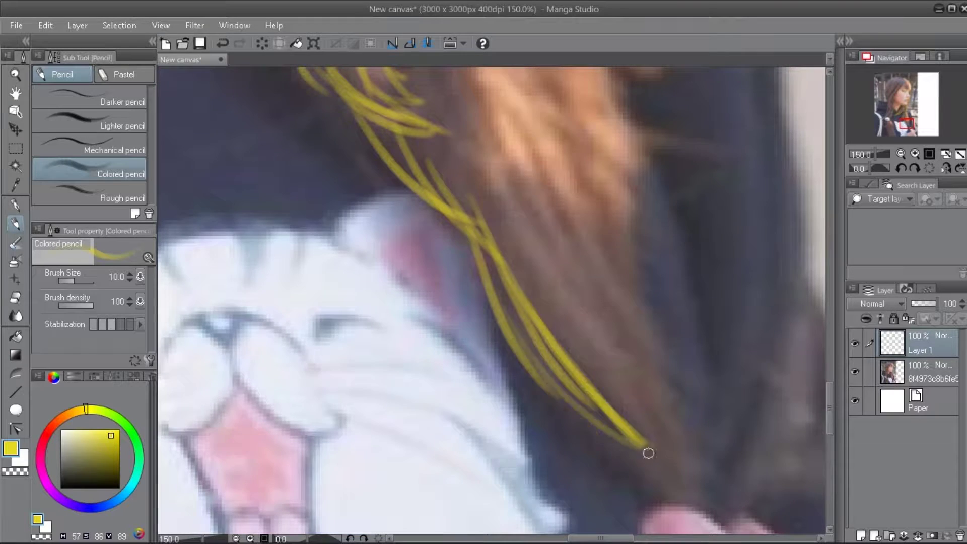
# - Add long strands through the middle of the far pigtail, converging toward its tip above the fingers
pyautogui.scroll(3, 514, 199)
pyautogui.moveTo(514, 199); pyautogui.dragTo(622, 399)
pyautogui.moveTo(496, 140); pyautogui.dragTo(579, 376)
pyautogui.moveTo(434, 81); pyautogui.dragTo(509, 268)
pyautogui.moveTo(554, 221); pyautogui.dragTo(660, 442)
pyautogui.moveTo(557, 327); pyautogui.dragTo(689, 497)
# - Fill the lower and middle parts of the far pigtail with additional strands along its outer side
pyautogui.scroll(-3, 654, 453)
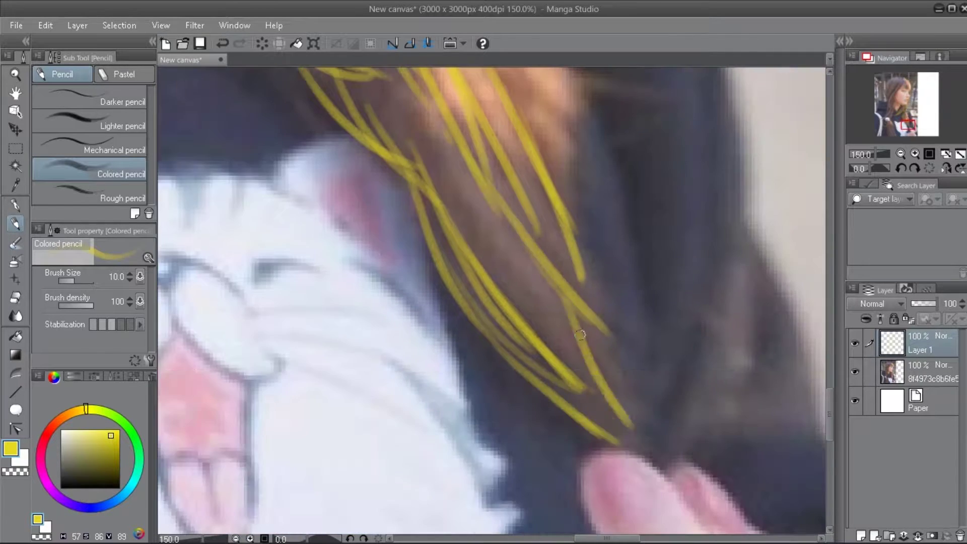
pyautogui.moveTo(584, 252); pyautogui.dragTo(632, 448)
pyautogui.scroll(3, 552, 232)
pyautogui.moveTo(551, 233); pyautogui.dragTo(609, 415)
pyautogui.scroll(3, 579, 352)
pyautogui.moveTo(451, 214); pyautogui.dragTo(531, 367)
# - Draw strands fanning out below the hair tie, including loose outer wisps, and detail the hair above the tie
pyautogui.scroll(3, 504, 302)
pyautogui.moveTo(533, 211); pyautogui.dragTo(579, 323)
pyautogui.scroll(-3, 554, 302)
pyautogui.moveTo(519, 176); pyautogui.dragTo(582, 350)
pyautogui.moveTo(443, 106)
pyautogui.mouseDown()
pyautogui.moveTo(520, 264)
pyautogui.moveTo(584, 433)
pyautogui.mouseUp()
pyautogui.scroll(3, 584, 433)
pyautogui.moveTo(494, 246); pyautogui.dragTo(594, 352)
pyautogui.moveTo(544, 347); pyautogui.dragTo(654, 443)
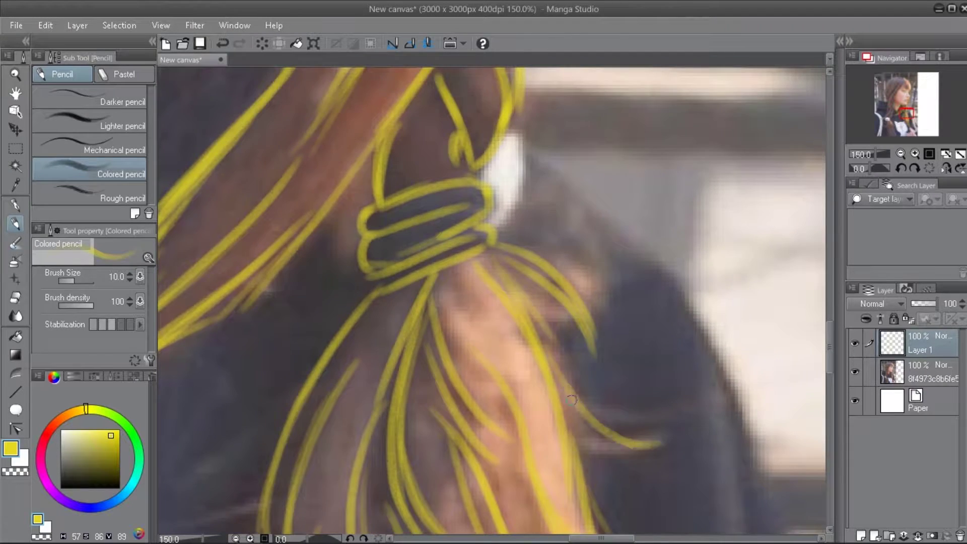
pyautogui.scroll(3, 655, 443)
pyautogui.moveTo(398, 353); pyautogui.dragTo(434, 439)
# - Draw the first thin fringe strands falling across the forehead over the near eyebrow
pyautogui.scroll(5, 434, 440)
pyautogui.scroll(5, 542, 276)
pyautogui.scroll(-5, 542, 276)
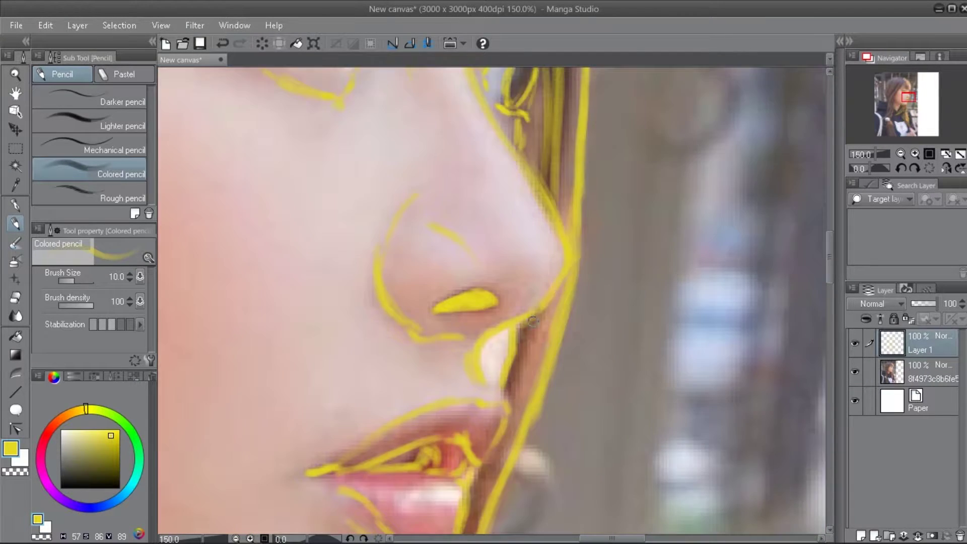
pyautogui.scroll(-1, 542, 276)
pyautogui.scroll(-2, 542, 277)
pyautogui.scroll(3, 542, 277)
pyautogui.moveTo(352, 141); pyautogui.dragTo(328, 285)
pyautogui.moveTo(353, 123)
pyautogui.mouseDown()
pyautogui.moveTo(262, 275)
pyautogui.moveTo(202, 323)
pyautogui.mouseUp()
pyautogui.moveTo(345, 133); pyautogui.dragTo(229, 317)
pyautogui.moveTo(410, 132); pyautogui.dragTo(373, 297)
# - Set the pencil size to 17 and draw the remaining fringe tips across the forehead toward the far side
pyautogui.press(']')
pyautogui.press(']')
pyautogui.press(']')
pyautogui.moveTo(433, 181)
pyautogui.mouseDown()
pyautogui.moveTo(380, 298)
pyautogui.moveTo(398, 302)
pyautogui.mouseUp()
pyautogui.moveTo(465, 214)
pyautogui.mouseDown()
pyautogui.moveTo(420, 313)
pyautogui.moveTo(438, 317)
pyautogui.mouseUp()
pyautogui.moveTo(494, 225); pyautogui.dragTo(456, 322)
pyautogui.moveTo(506, 221)
pyautogui.mouseDown()
pyautogui.moveTo(471, 323)
pyautogui.moveTo(483, 333)
pyautogui.mouseUp()
pyautogui.moveTo(531, 239); pyautogui.dragTo(499, 345)
pyautogui.moveTo(536, 262); pyautogui.dragTo(509, 347)
pyautogui.moveTo(539, 297); pyautogui.dragTo(526, 353)
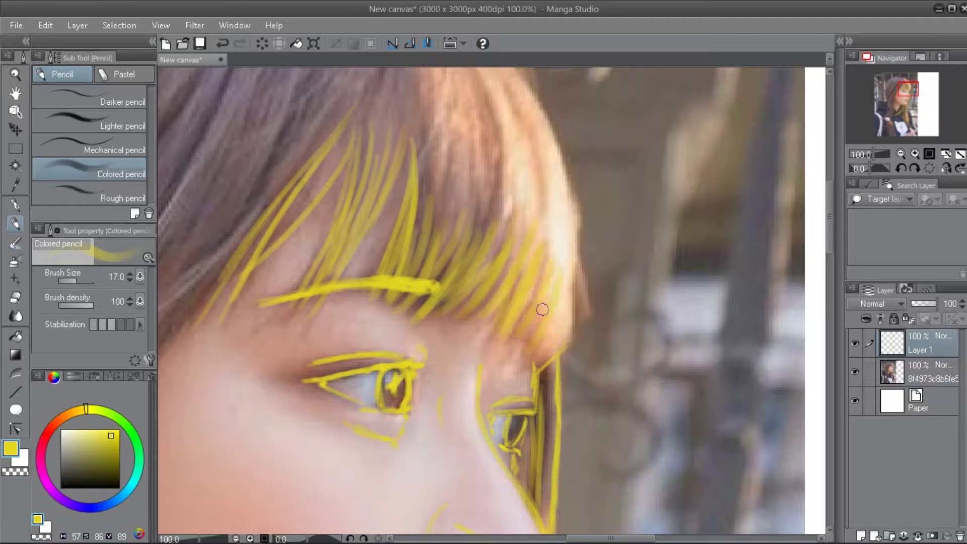
# - Trace the fringe's outer front edge and add long strands running from the top of the head into the fringe
pyautogui.moveTo(576, 317); pyautogui.dragTo(600, 474)
pyautogui.moveTo(538, 211); pyautogui.dragTo(584, 357)
pyautogui.moveTo(476, 199); pyautogui.dragTo(523, 388)
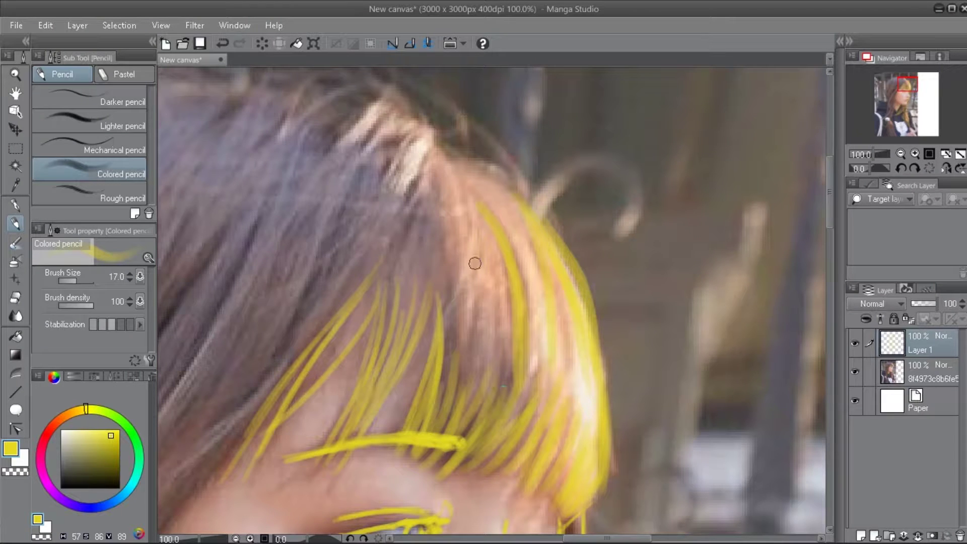
pyautogui.moveTo(418, 186); pyautogui.dragTo(456, 352)
pyautogui.moveTo(450, 306); pyautogui.dragTo(456, 378)
# - Set the pencil size to 12 and draw strands from the crown down toward the near side of the forehead
pyautogui.press('[')
pyautogui.press('[')
pyautogui.moveTo(434, 152)
pyautogui.mouseDown()
pyautogui.moveTo(362, 318)
pyautogui.moveTo(315, 358)
pyautogui.moveTo(505, 207)
pyautogui.moveTo(665, 247)
pyautogui.mouseUp()
pyautogui.moveTo(554, 184)
pyautogui.mouseDown()
pyautogui.moveTo(428, 415)
pyautogui.moveTo(463, 378)
pyautogui.mouseUp()
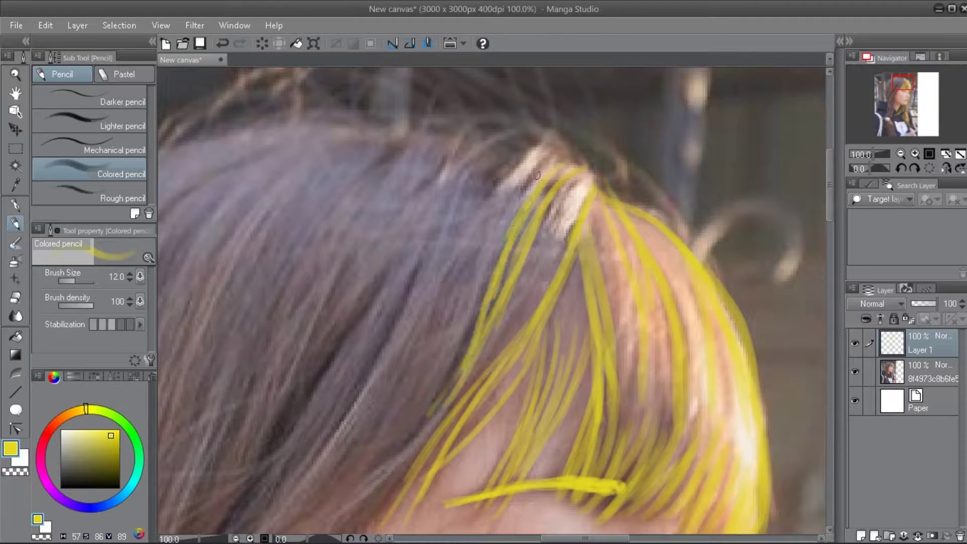
pyautogui.moveTo(504, 403)
pyautogui.mouseDown()
pyautogui.moveTo(640, 272)
pyautogui.moveTo(744, 146)
pyautogui.mouseUp()
pyautogui.moveTo(589, 151); pyautogui.dragTo(381, 348)
pyautogui.moveTo(568, 203); pyautogui.dragTo(366, 459)
# - Trace the long near-side hair strand from the temple past the cheek and neck to beside the seal-shaped hair charm
pyautogui.moveTo(457, 342); pyautogui.dragTo(483, 209)
pyautogui.moveTo(489, 230)
pyautogui.mouseDown()
pyautogui.moveTo(377, 438)
pyautogui.moveTo(378, 384)
pyautogui.mouseUp()
pyautogui.moveTo(470, 198); pyautogui.dragTo(453, 293)
pyautogui.moveTo(456, 234)
pyautogui.mouseDown()
pyautogui.moveTo(424, 435)
pyautogui.moveTo(424, 294)
pyautogui.mouseUp()
pyautogui.moveTo(430, 249); pyautogui.dragTo(383, 458)
pyautogui.moveTo(453, 378); pyautogui.dragTo(444, 166)
pyautogui.moveTo(448, 125); pyautogui.dragTo(396, 297)
pyautogui.moveTo(403, 403); pyautogui.dragTo(468, 207)
pyautogui.moveTo(429, 232)
pyautogui.mouseDown()
pyautogui.moveTo(296, 398)
pyautogui.moveTo(482, 317)
pyautogui.mouseUp()
pyautogui.moveTo(448, 265); pyautogui.dragTo(277, 388)
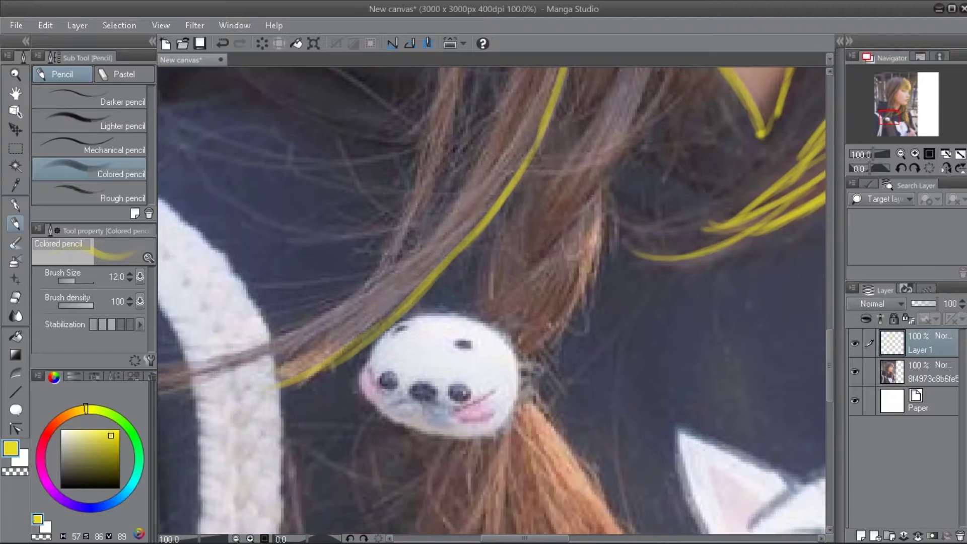
# - Trace strands of the near-side hair above the seal charm and along the long lock running up beside the neck
pyautogui.moveTo(402, 352); pyautogui.dragTo(488, 338)
pyautogui.moveTo(452, 306); pyautogui.dragTo(373, 375)
pyautogui.moveTo(552, 228)
pyautogui.mouseDown()
pyautogui.moveTo(671, 178)
pyautogui.moveTo(382, 347)
pyautogui.moveTo(199, 477)
pyautogui.mouseUp()
pyautogui.moveTo(556, 166)
pyautogui.mouseDown()
pyautogui.moveTo(408, 355)
pyautogui.moveTo(289, 474)
pyautogui.mouseUp()
pyautogui.moveTo(489, 196); pyautogui.dragTo(399, 409)
pyautogui.moveTo(453, 352); pyautogui.dragTo(491, 262)
pyautogui.moveTo(500, 135); pyautogui.dragTo(423, 342)
pyautogui.moveTo(504, 226); pyautogui.dragTo(418, 327)
pyautogui.moveTo(447, 143); pyautogui.dragTo(383, 382)
pyautogui.moveTo(403, 252); pyautogui.dragTo(488, 393)
pyautogui.moveTo(460, 124); pyautogui.dragTo(407, 367)
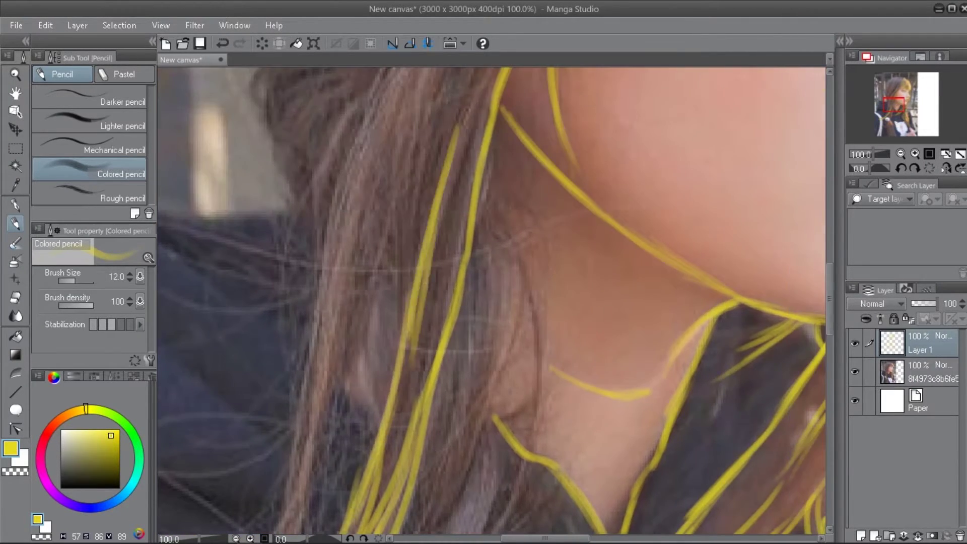
# - Trace the near-side hair strands beside the jaw and neck, filling the long lock that falls toward the seal charm
pyautogui.moveTo(489, 352); pyautogui.dragTo(411, 418)
pyautogui.moveTo(443, 211); pyautogui.dragTo(408, 373)
pyautogui.moveTo(506, 101); pyautogui.dragTo(428, 315)
pyautogui.moveTo(453, 151)
pyautogui.mouseDown()
pyautogui.moveTo(571, 198)
pyautogui.moveTo(604, 186)
pyautogui.mouseUp()
pyautogui.moveTo(617, 184); pyautogui.dragTo(535, 352)
pyautogui.moveTo(544, 307); pyautogui.dragTo(599, 207)
pyautogui.moveTo(600, 206)
pyautogui.mouseDown()
pyautogui.moveTo(480, 360)
pyautogui.moveTo(402, 491)
pyautogui.mouseUp()
pyautogui.moveTo(428, 428); pyautogui.dragTo(529, 327)
pyautogui.moveTo(453, 403); pyautogui.dragTo(544, 302)
pyautogui.moveTo(553, 187); pyautogui.dragTo(476, 456)
pyautogui.moveTo(454, 377); pyautogui.dragTo(554, 242)
pyautogui.moveTo(501, 143); pyautogui.dragTo(418, 498)
pyautogui.moveTo(460, 412); pyautogui.dragTo(433, 461)
# - Add strands through the hair beside the cheek and ear, following the flow up toward the temple
pyautogui.moveTo(453, 251); pyautogui.dragTo(478, 302)
pyautogui.moveTo(511, 174); pyautogui.dragTo(459, 425)
pyautogui.moveTo(554, 123); pyautogui.dragTo(544, 312)
pyautogui.moveTo(503, 201); pyautogui.dragTo(528, 327)
pyautogui.moveTo(601, 123); pyautogui.dragTo(534, 307)
pyautogui.moveTo(579, 151); pyautogui.dragTo(610, 194)
pyautogui.moveTo(624, 138); pyautogui.dragTo(534, 312)
pyautogui.moveTo(604, 174); pyautogui.dragTo(456, 428)
pyautogui.moveTo(531, 287); pyautogui.dragTo(442, 459)
pyautogui.moveTo(543, 274); pyautogui.dragTo(678, 108)
pyautogui.moveTo(713, 81); pyautogui.dragTo(556, 273)
pyautogui.moveTo(671, 142); pyautogui.dragTo(534, 395)
# - Trace curved strands on the side of the head that converge behind the long lock near the ear
pyautogui.moveTo(584, 291); pyautogui.dragTo(537, 390)
pyautogui.moveTo(554, 352); pyautogui.dragTo(573, 169)
pyautogui.moveTo(573, 272); pyautogui.dragTo(480, 436)
pyautogui.moveTo(503, 403)
pyautogui.mouseDown()
pyautogui.moveTo(503, 302)
pyautogui.moveTo(497, 430)
pyautogui.mouseUp()
pyautogui.moveTo(504, 428)
pyautogui.mouseDown()
pyautogui.moveTo(575, 366)
pyautogui.moveTo(533, 453)
pyautogui.mouseUp()
pyautogui.moveTo(511, 208); pyautogui.dragTo(500, 352)
pyautogui.moveTo(543, 314); pyautogui.dragTo(509, 367)
pyautogui.moveTo(554, 252); pyautogui.dragTo(554, 402)
pyautogui.moveTo(554, 202); pyautogui.dragTo(554, 327)
pyautogui.moveTo(599, 116); pyautogui.dragTo(544, 355)
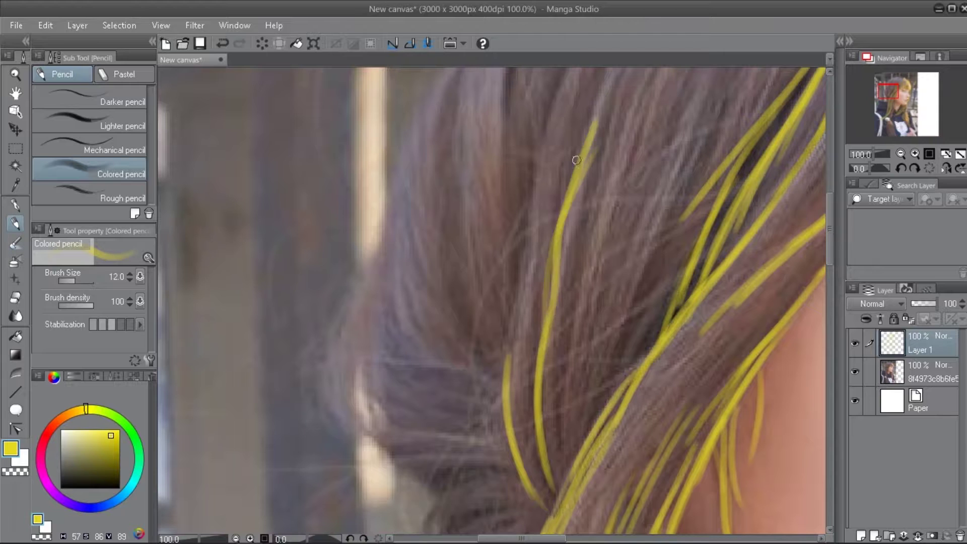
# - Add strands down the side of the head and short curved strands where the back hair gathers toward the braid
pyautogui.moveTo(607, 157); pyautogui.dragTo(576, 255)
pyautogui.moveTo(599, 210); pyautogui.dragTo(570, 392)
pyautogui.moveTo(695, 143); pyautogui.dragTo(614, 330)
pyautogui.moveTo(664, 209); pyautogui.dragTo(609, 402)
pyautogui.moveTo(654, 287); pyautogui.dragTo(654, 237)
pyautogui.moveTo(715, 186); pyautogui.dragTo(652, 337)
pyautogui.moveTo(672, 117); pyautogui.dragTo(584, 317)
pyautogui.moveTo(624, 135); pyautogui.dragTo(555, 350)
pyautogui.moveTo(579, 303); pyautogui.dragTo(579, 262)
pyautogui.moveTo(564, 106)
pyautogui.mouseDown()
pyautogui.moveTo(536, 298)
pyautogui.moveTo(479, 191)
pyautogui.mouseUp()
pyautogui.moveTo(529, 328); pyautogui.dragTo(453, 262)
pyautogui.moveTo(526, 383)
pyautogui.mouseDown()
pyautogui.moveTo(435, 342)
pyautogui.moveTo(418, 347)
pyautogui.mouseUp()
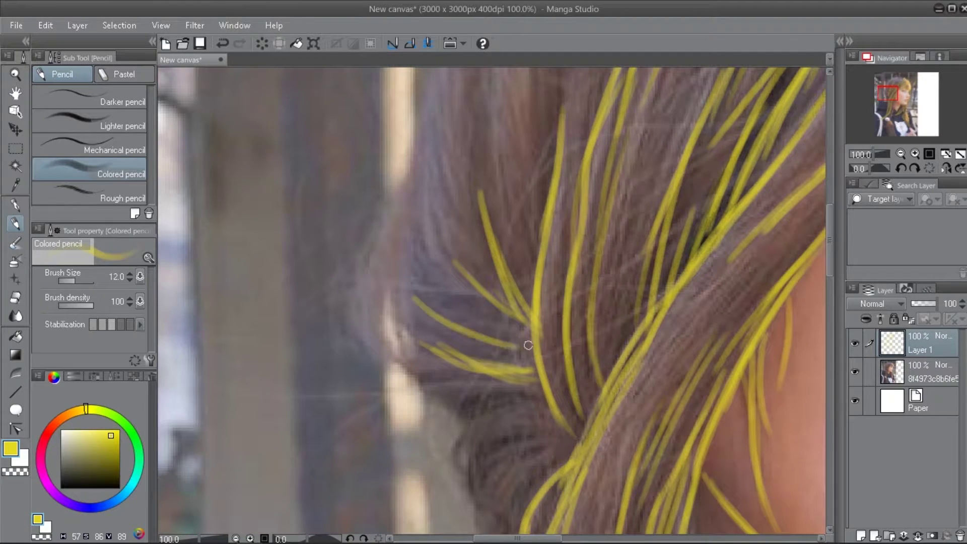
# - Trace strands across the lower back bulge of the hair, curving in toward the gathered point behind the ear
pyautogui.moveTo(534, 360); pyautogui.dragTo(409, 294)
pyautogui.moveTo(524, 323); pyautogui.dragTo(405, 277)
pyautogui.moveTo(526, 348); pyautogui.dragTo(438, 317)
pyautogui.moveTo(539, 292)
pyautogui.mouseDown()
pyautogui.moveTo(448, 323)
pyautogui.moveTo(522, 438)
pyautogui.mouseUp()
pyautogui.moveTo(594, 247); pyautogui.dragTo(653, 343)
pyautogui.moveTo(655, 236); pyautogui.dragTo(600, 378)
pyautogui.moveTo(604, 186)
pyautogui.mouseDown()
pyautogui.moveTo(595, 376)
pyautogui.moveTo(587, 240)
pyautogui.moveTo(519, 398)
pyautogui.mouseUp()
pyautogui.moveTo(627, 242); pyautogui.dragTo(622, 337)
pyautogui.moveTo(634, 313); pyautogui.dragTo(577, 418)
pyautogui.moveTo(614, 358); pyautogui.dragTo(509, 514)
pyautogui.moveTo(506, 514); pyautogui.dragTo(473, 448)
# - Trace the underside of the back hair and add a long strand toward the rear edge of the head
pyautogui.moveTo(566, 377)
pyautogui.mouseDown()
pyautogui.moveTo(565, 227)
pyautogui.moveTo(506, 358)
pyautogui.mouseUp()
pyautogui.moveTo(526, 271); pyautogui.dragTo(499, 365)
pyautogui.moveTo(624, 232)
pyautogui.mouseDown()
pyautogui.moveTo(594, 327)
pyautogui.moveTo(542, 407)
pyautogui.mouseUp()
pyautogui.moveTo(562, 346); pyautogui.dragTo(554, 479)
pyautogui.moveTo(504, 140); pyautogui.dragTo(458, 240)
pyautogui.moveTo(488, 186); pyautogui.dragTo(529, 302)
pyautogui.moveTo(505, 220); pyautogui.dragTo(529, 282)
pyautogui.moveTo(453, 106); pyautogui.dragTo(431, 302)
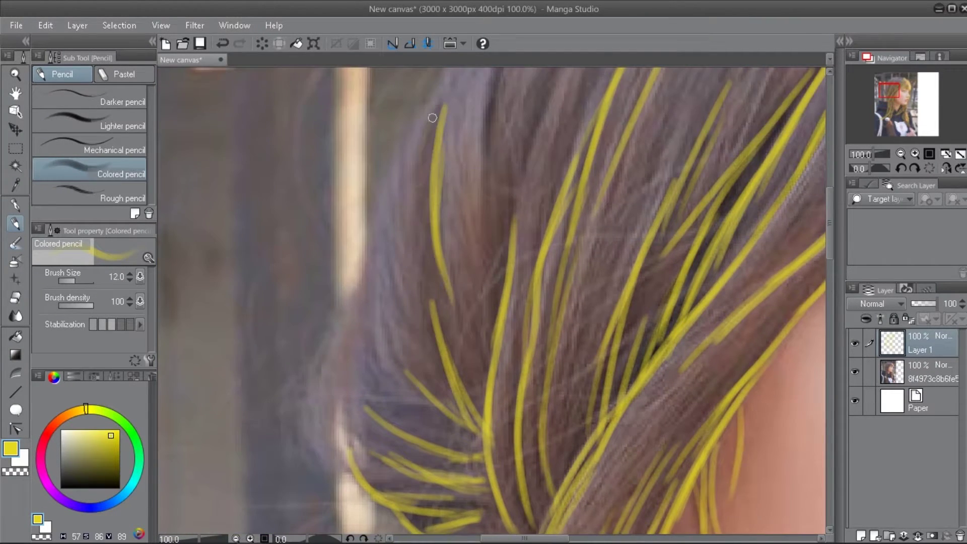
# - Trace the rear contour of the hair and add strands curving inward from it
pyautogui.moveTo(420, 172); pyautogui.dragTo(453, 227)
pyautogui.moveTo(390, 177); pyautogui.dragTo(422, 287)
pyautogui.moveTo(444, 197); pyautogui.dragTo(368, 325)
pyautogui.moveTo(371, 226); pyautogui.dragTo(363, 286)
pyautogui.moveTo(398, 259); pyautogui.dragTo(351, 363)
pyautogui.moveTo(449, 219); pyautogui.dragTo(425, 317)
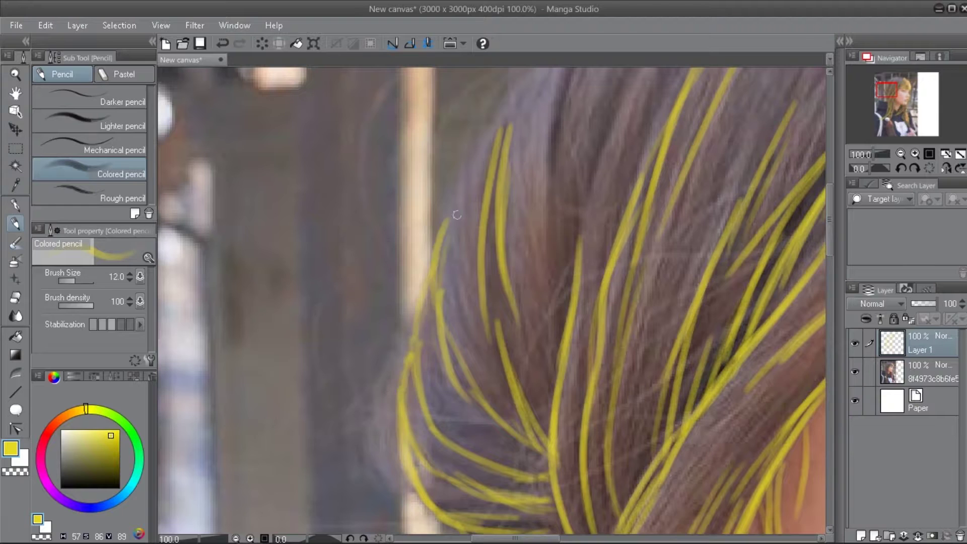
# - Add strands on the upper back of the head between the rear contour and the side hair
pyautogui.moveTo(526, 203); pyautogui.dragTo(458, 320)
pyautogui.moveTo(528, 265); pyautogui.dragTo(514, 382)
pyautogui.moveTo(654, 161)
pyautogui.mouseDown()
pyautogui.moveTo(503, 333)
pyautogui.moveTo(589, 247)
pyautogui.mouseUp()
pyautogui.moveTo(645, 181); pyautogui.dragTo(549, 403)
pyautogui.moveTo(579, 352); pyautogui.dragTo(579, 247)
pyautogui.moveTo(572, 322); pyautogui.dragTo(561, 456)
pyautogui.moveTo(665, 153); pyautogui.dragTo(572, 363)
# - Outline the seal-shaped hair charm with its eyes and nose, and trace the twisted hair above it
pyautogui.moveTo(486, 325); pyautogui.dragTo(647, 276)
pyautogui.moveTo(486, 252)
pyautogui.mouseDown()
pyautogui.moveTo(662, 236)
pyautogui.moveTo(549, 372)
pyautogui.mouseUp()
pyautogui.moveTo(645, 242)
pyautogui.mouseDown()
pyautogui.moveTo(717, 262)
pyautogui.moveTo(676, 151)
pyautogui.moveTo(676, 51)
pyautogui.mouseUp()
pyautogui.moveTo(486, 256)
pyautogui.mouseDown()
pyautogui.moveTo(379, 373)
pyautogui.moveTo(425, 157)
pyautogui.moveTo(456, 72)
pyautogui.mouseUp()
pyautogui.moveTo(405, 214); pyautogui.dragTo(389, 247)
pyautogui.moveTo(259, 259)
pyautogui.mouseDown()
pyautogui.moveTo(233, 216)
pyautogui.moveTo(351, 165)
pyautogui.mouseUp()
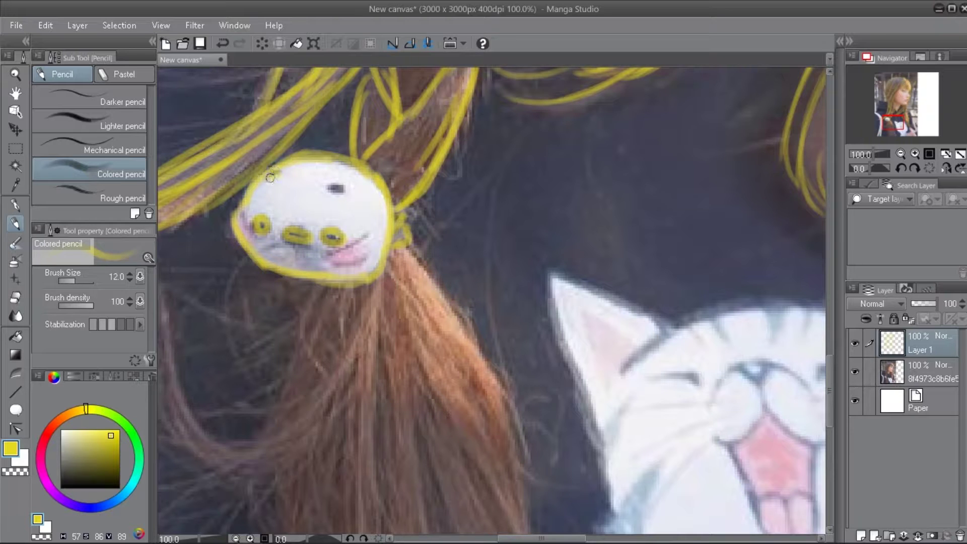
# - Trace the looping strands below the seal charm and long strands down the hair tail to the photo's lower edge
pyautogui.moveTo(251, 248)
pyautogui.mouseDown()
pyautogui.moveTo(251, 182)
pyautogui.moveTo(218, 117)
pyautogui.moveTo(364, 72)
pyautogui.mouseUp()
pyautogui.moveTo(443, 109); pyautogui.dragTo(302, 272)
pyautogui.moveTo(261, 175); pyautogui.dragTo(393, 254)
pyautogui.moveTo(458, 88); pyautogui.dragTo(476, 346)
pyautogui.moveTo(476, 346)
pyautogui.mouseDown()
pyautogui.moveTo(451, 210)
pyautogui.moveTo(524, 456)
pyautogui.mouseUp()
pyautogui.moveTo(416, 70); pyautogui.dragTo(488, 453)
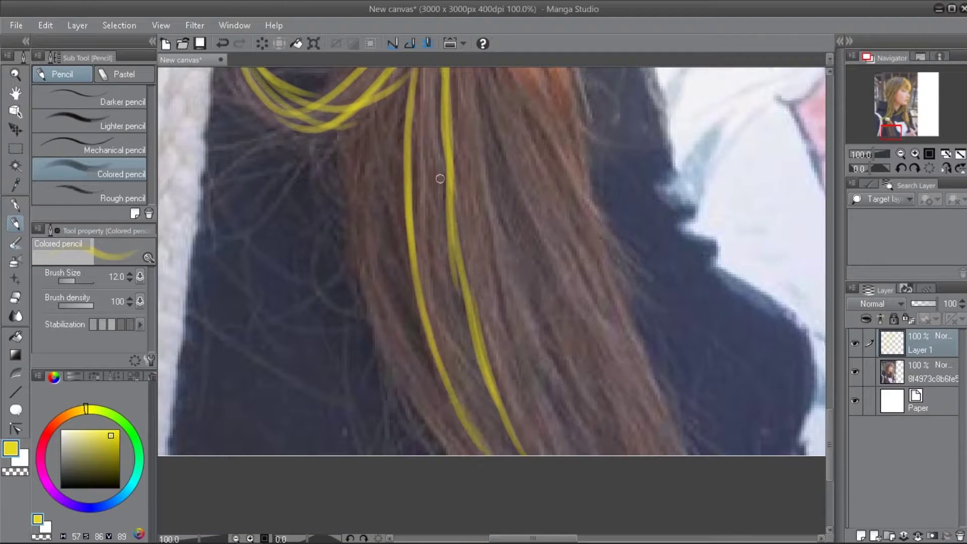
# - Trace the near-side contour of the hair tail below the charm and fill that half with long strands
pyautogui.moveTo(439, 179); pyautogui.dragTo(491, 398)
pyautogui.moveTo(410, 164); pyautogui.dragTo(373, 297)
pyautogui.moveTo(448, 156); pyautogui.dragTo(372, 418)
pyautogui.moveTo(362, 121); pyautogui.dragTo(337, 258)
pyautogui.moveTo(441, 127); pyautogui.dragTo(432, 421)
pyautogui.moveTo(465, 325); pyautogui.dragTo(371, 453)
pyautogui.moveTo(393, 84)
pyautogui.mouseDown()
pyautogui.moveTo(418, 162)
pyautogui.moveTo(373, 317)
pyautogui.mouseUp()
pyautogui.moveTo(455, 152)
pyautogui.mouseDown()
pyautogui.moveTo(385, 285)
pyautogui.moveTo(414, 378)
pyautogui.mouseUp()
pyautogui.moveTo(503, 264)
pyautogui.mouseDown()
pyautogui.moveTo(459, 226)
pyautogui.moveTo(428, 98)
pyautogui.moveTo(535, 491)
pyautogui.mouseUp()
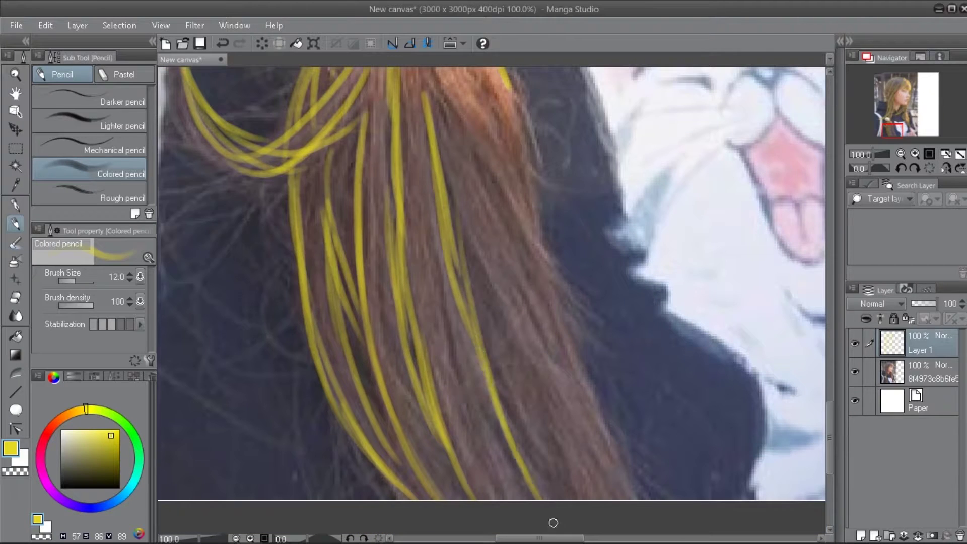
# - Fill the other half of the hair tail with strands and trace its outer edge facing the cat print
pyautogui.moveTo(437, 249); pyautogui.dragTo(544, 504)
pyautogui.moveTo(480, 332); pyautogui.dragTo(594, 499)
pyautogui.moveTo(445, 182); pyautogui.dragTo(615, 499)
pyautogui.moveTo(468, 141); pyautogui.dragTo(574, 370)
pyautogui.moveTo(517, 255); pyautogui.dragTo(629, 499)
pyautogui.moveTo(478, 131); pyautogui.dragTo(534, 279)
pyautogui.moveTo(501, 205); pyautogui.dragTo(468, 332)
pyautogui.moveTo(530, 211); pyautogui.dragTo(569, 364)
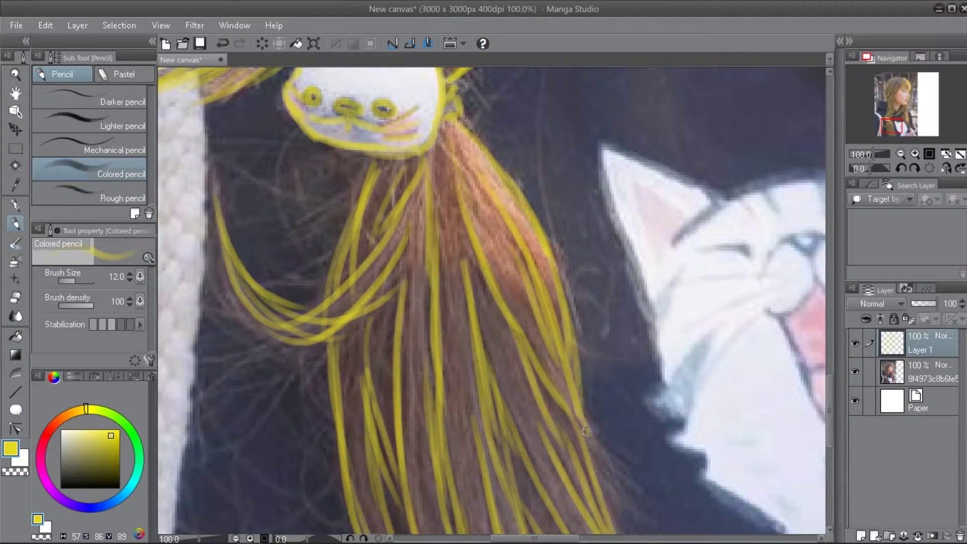
pyautogui.scroll(-2, 557, 280)
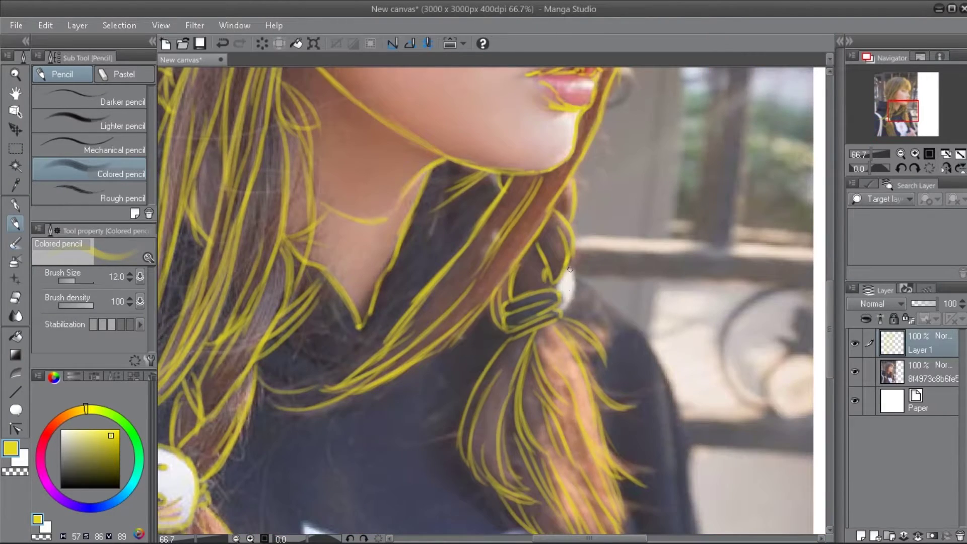
# - Trace the hoodie folds around the neckline and between the two hair bunches
pyautogui.moveTo(335, 357); pyautogui.dragTo(403, 280)
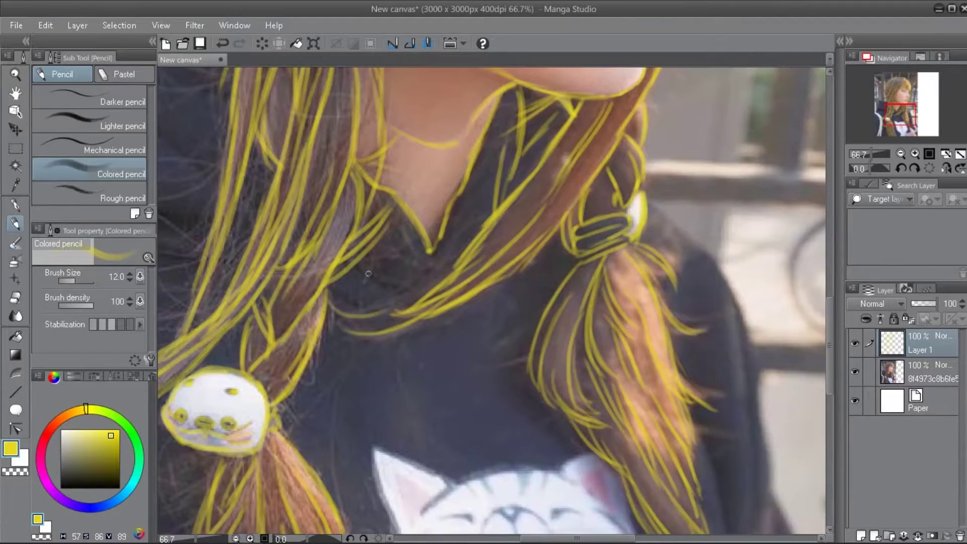
pyautogui.moveTo(345, 316); pyautogui.dragTo(491, 315)
pyautogui.moveTo(554, 289); pyautogui.dragTo(498, 352)
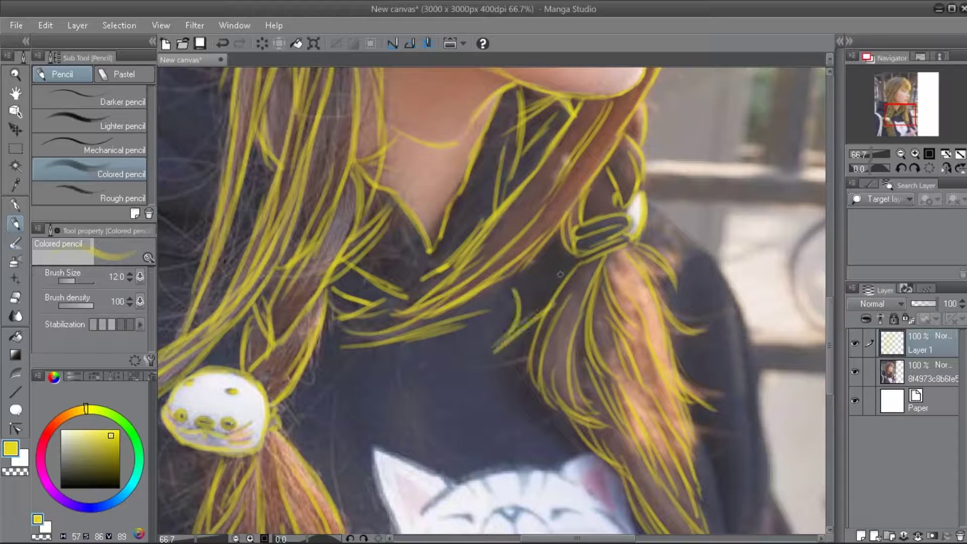
# - Outline the cat print on the hoodie, including its ears, face, open mouth, whiskers and jagged fur edge
pyautogui.moveTo(384, 443); pyautogui.dragTo(285, 322)
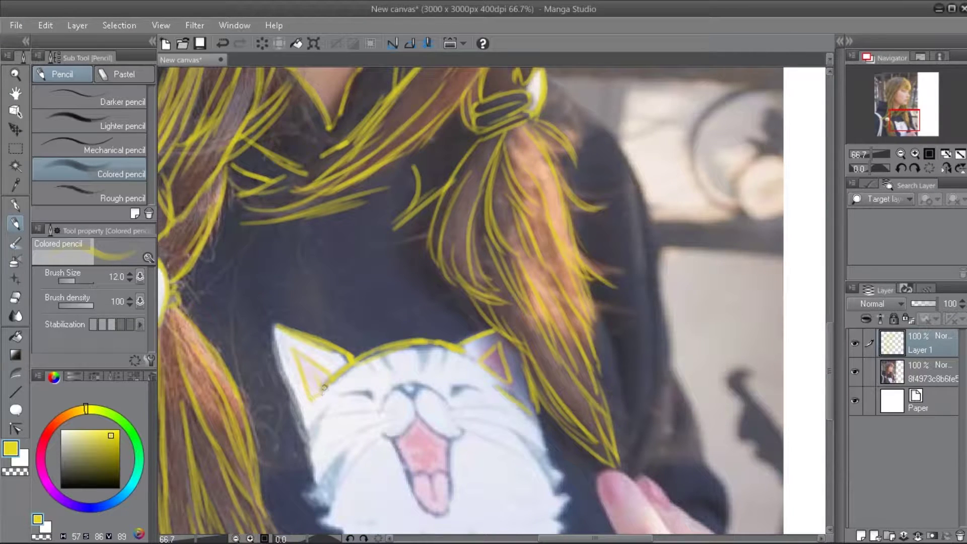
pyautogui.scroll(-2, 310, 422)
pyautogui.scroll(-3, 317, 418)
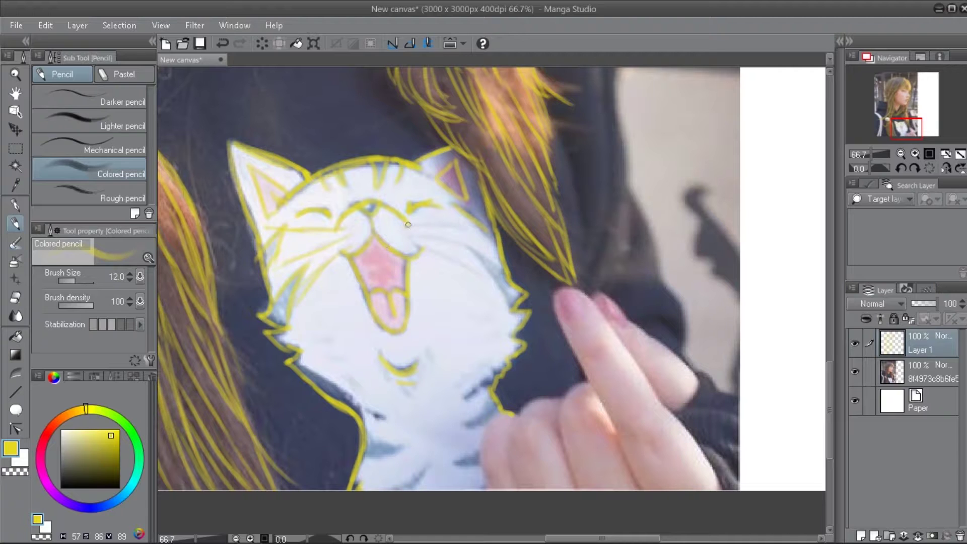
# - Trace the hand beside the cat print, including its curled fingers, raised fingers, nails and knuckle creases
pyautogui.scroll(-3, 478, 292)
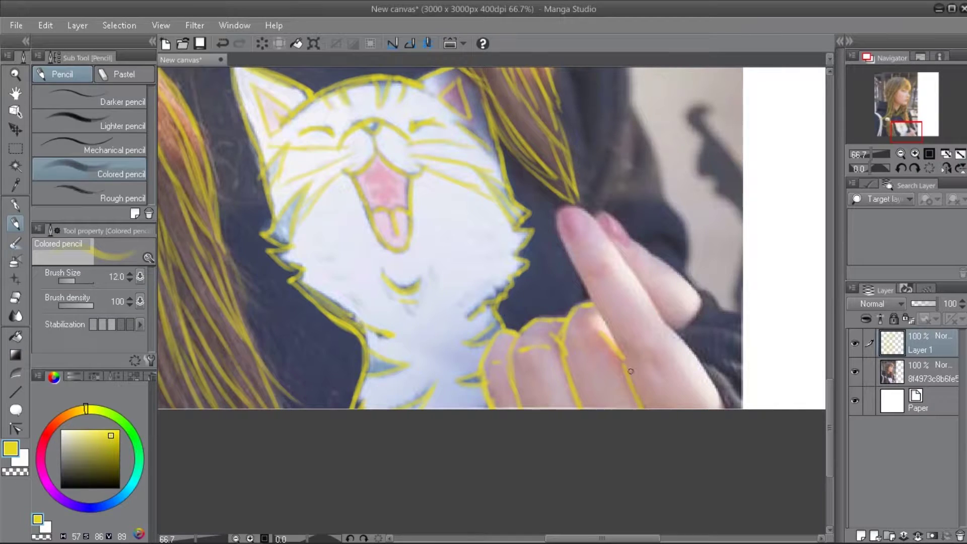
pyautogui.moveTo(645, 411); pyautogui.dragTo(603, 400)
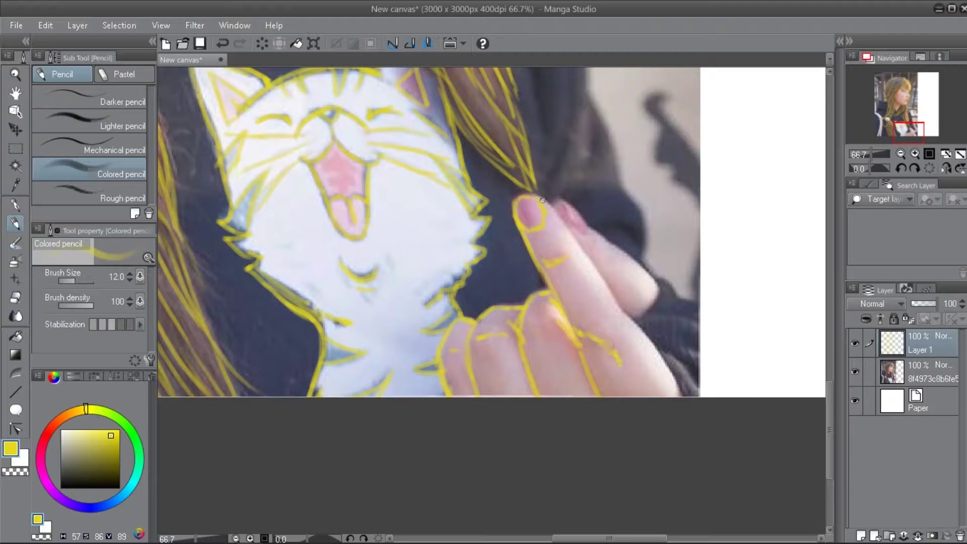
pyautogui.moveTo(589, 250); pyautogui.dragTo(543, 272)
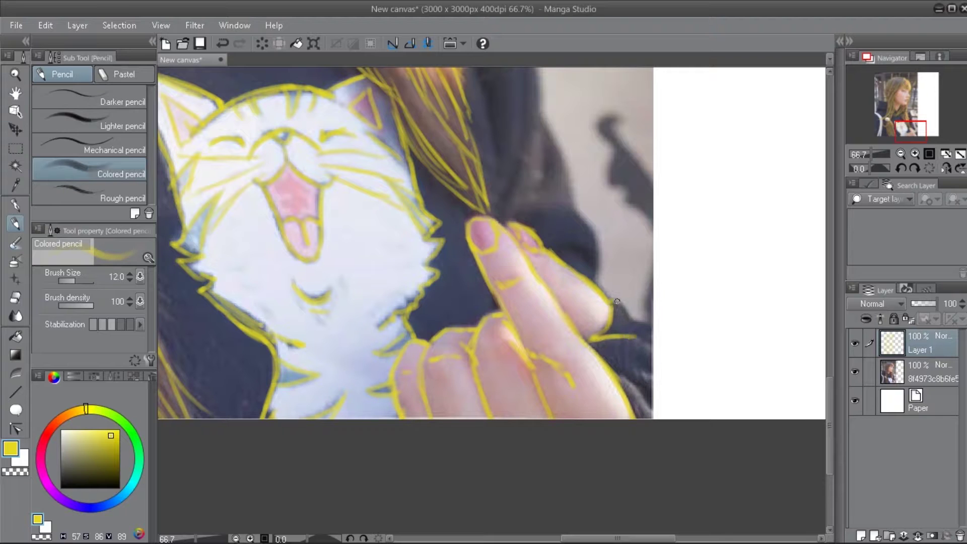
# - Trace the far sleeve from shoulder to cuff, including its outer edge and fabric folds around the hand
pyautogui.moveTo(488, 220); pyautogui.dragTo(585, 291)
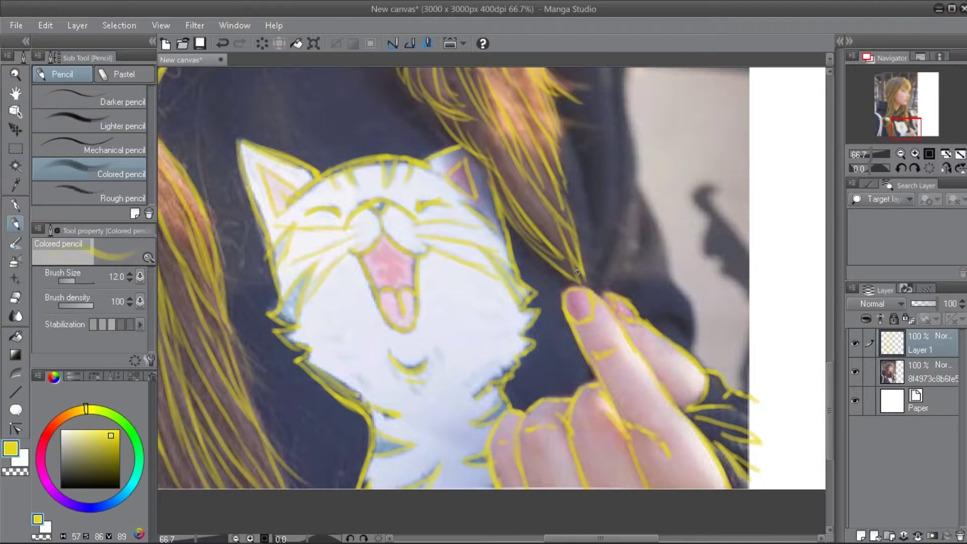
pyautogui.moveTo(621, 151); pyautogui.dragTo(611, 215)
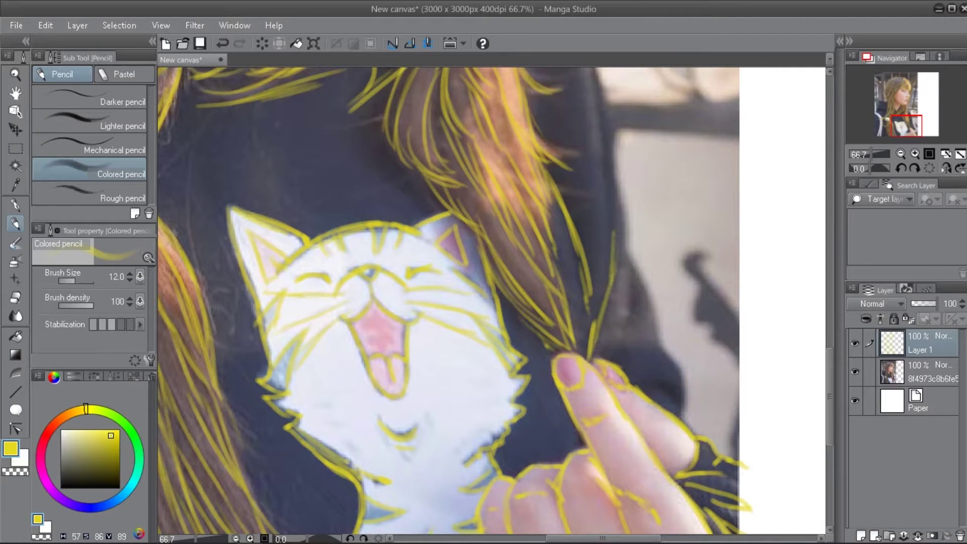
pyautogui.scroll(5, 617, 287)
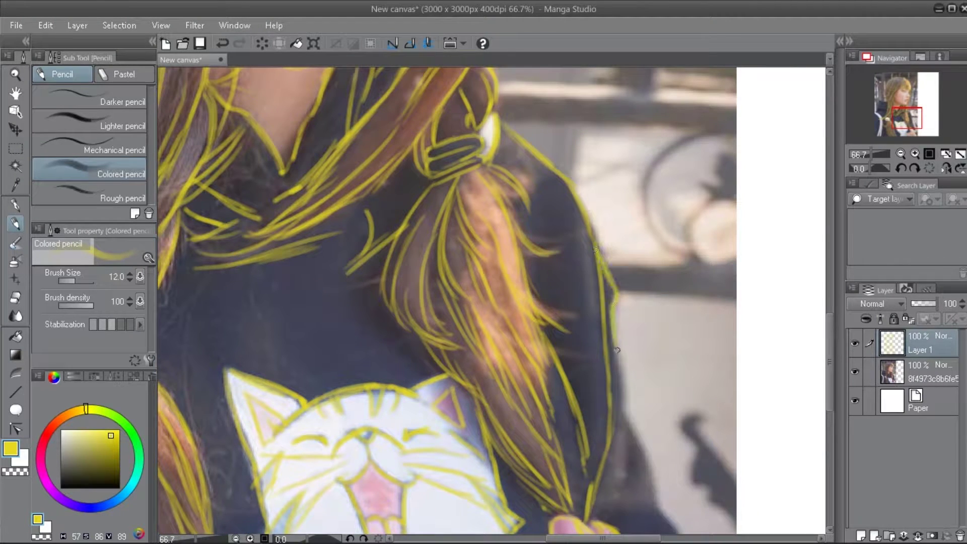
pyautogui.moveTo(652, 474); pyautogui.dragTo(622, 341)
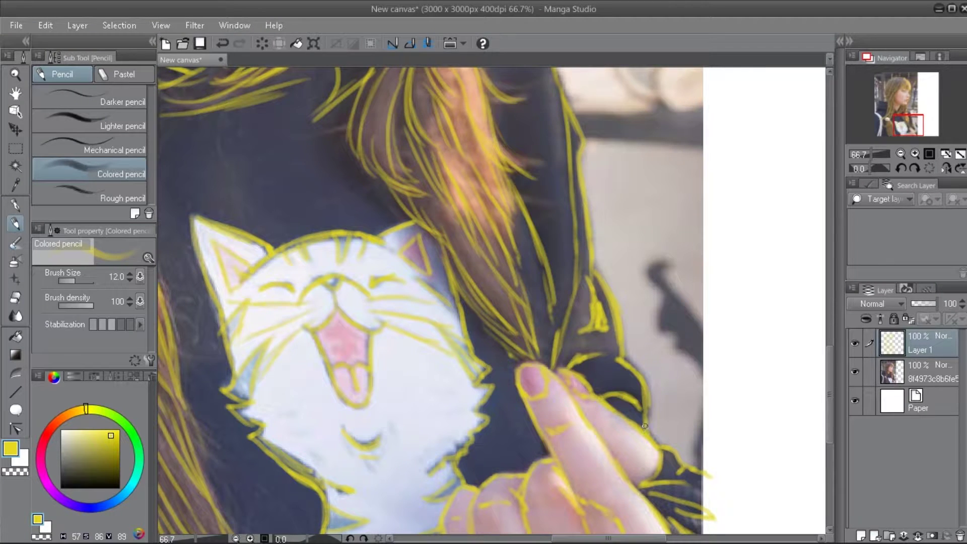
# - Trace the near-side sleeve folds and the shoulder fold lines running toward the hair above the knitted strap
pyautogui.moveTo(302, 227); pyautogui.dragTo(627, 312)
pyautogui.moveTo(167, 353); pyautogui.dragTo(276, 231)
pyautogui.moveTo(283, 451); pyautogui.dragTo(342, 343)
pyautogui.moveTo(347, 221); pyautogui.dragTo(332, 327)
pyautogui.moveTo(353, 202); pyautogui.dragTo(368, 309)
pyautogui.moveTo(322, 166)
pyautogui.mouseDown()
pyautogui.moveTo(372, 247)
pyautogui.moveTo(367, 332)
pyautogui.mouseUp()
pyautogui.moveTo(368, 332)
pyautogui.mouseDown()
pyautogui.moveTo(376, 204)
pyautogui.moveTo(383, 363)
pyautogui.mouseUp()
pyautogui.moveTo(391, 317); pyautogui.dragTo(370, 428)
pyautogui.moveTo(312, 126)
pyautogui.mouseDown()
pyautogui.moveTo(322, 330)
pyautogui.moveTo(337, 382)
pyautogui.mouseUp()
pyautogui.moveTo(327, 241)
pyautogui.mouseDown()
pyautogui.moveTo(476, 209)
pyautogui.moveTo(464, 193)
pyautogui.mouseUp()
pyautogui.moveTo(398, 208)
pyautogui.mouseDown()
pyautogui.moveTo(486, 172)
pyautogui.moveTo(597, 199)
pyautogui.mouseUp()
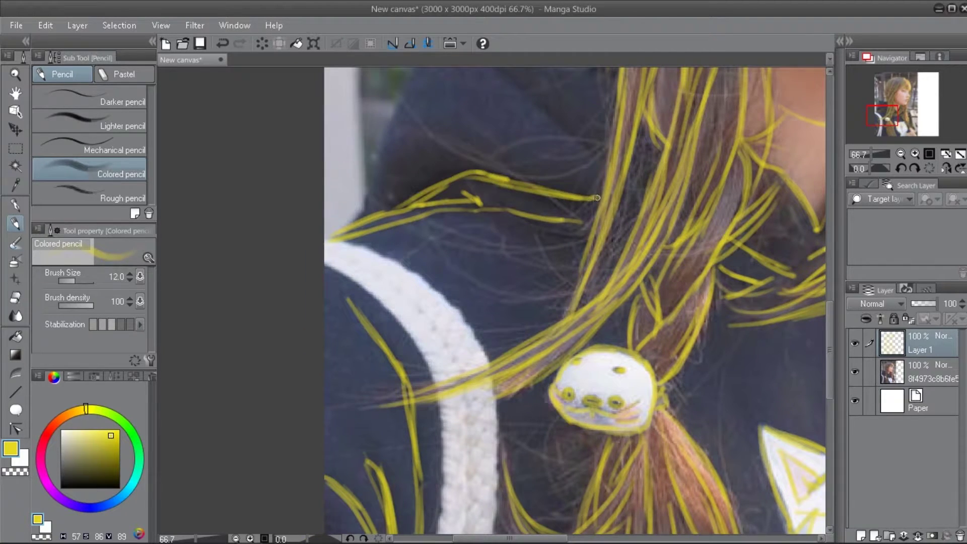
# - Outline the hood behind the neck from the shoulder up to its peak and down its fold toward the hair
pyautogui.moveTo(346, 227); pyautogui.dragTo(335, 269)
pyautogui.moveTo(389, 174); pyautogui.dragTo(384, 252)
pyautogui.moveTo(390, 229); pyautogui.dragTo(399, 142)
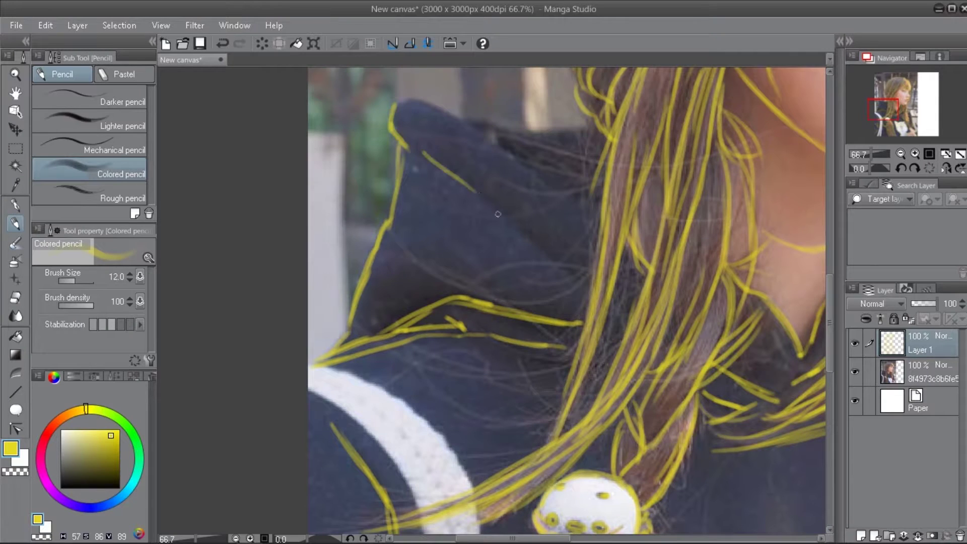
pyautogui.moveTo(497, 214); pyautogui.dragTo(630, 311)
# - Outline the white knitted strap from the shoulder to the photo's lower edge, including its dividing center line
pyautogui.moveTo(778, 252)
pyautogui.mouseDown()
pyautogui.moveTo(796, 322)
pyautogui.moveTo(702, 315)
pyautogui.moveTo(577, 133)
pyautogui.moveTo(695, 18)
pyautogui.moveTo(751, 52)
pyautogui.mouseUp()
pyautogui.moveTo(282, 137); pyautogui.dragTo(393, 218)
pyautogui.moveTo(417, 410)
pyautogui.mouseDown()
pyautogui.moveTo(796, 435)
pyautogui.moveTo(612, 198)
pyautogui.mouseUp()
pyautogui.moveTo(599, 295)
pyautogui.mouseDown()
pyautogui.moveTo(591, 326)
pyautogui.moveTo(565, 421)
pyautogui.mouseUp()
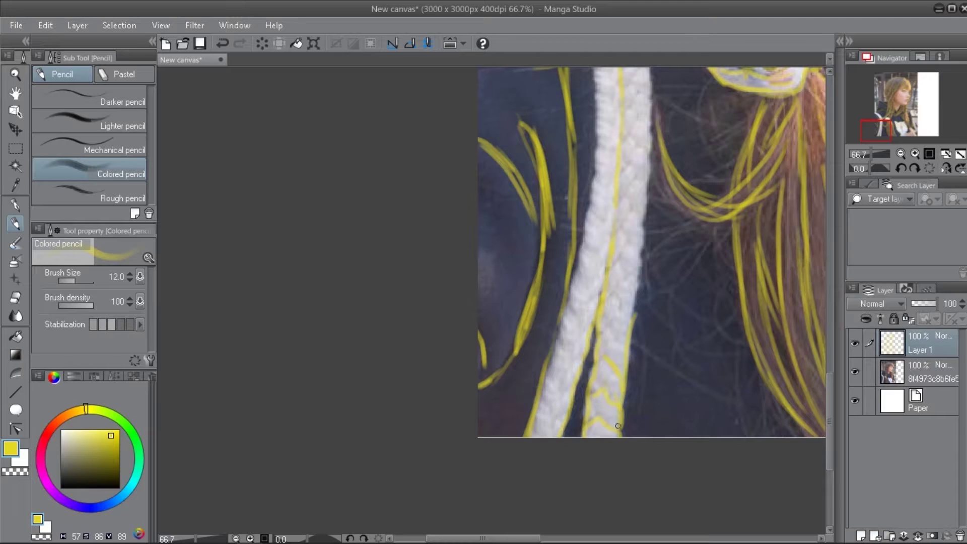
pyautogui.scroll(3, 625, 322)
pyautogui.moveTo(537, 175); pyautogui.dragTo(647, 267)
pyautogui.moveTo(490, 189)
pyautogui.mouseDown()
pyautogui.moveTo(549, 232)
pyautogui.moveTo(595, 302)
pyautogui.mouseUp()
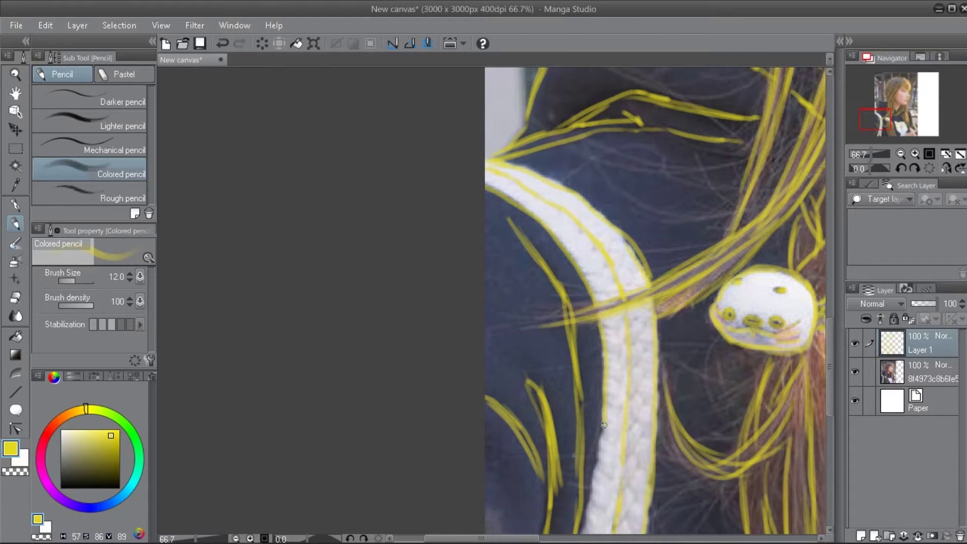
# - Draw the braided knit pattern inside both strands of the lower strap, from the photo's lower edge up past where they meet
pyautogui.scroll(-3, 604, 413)
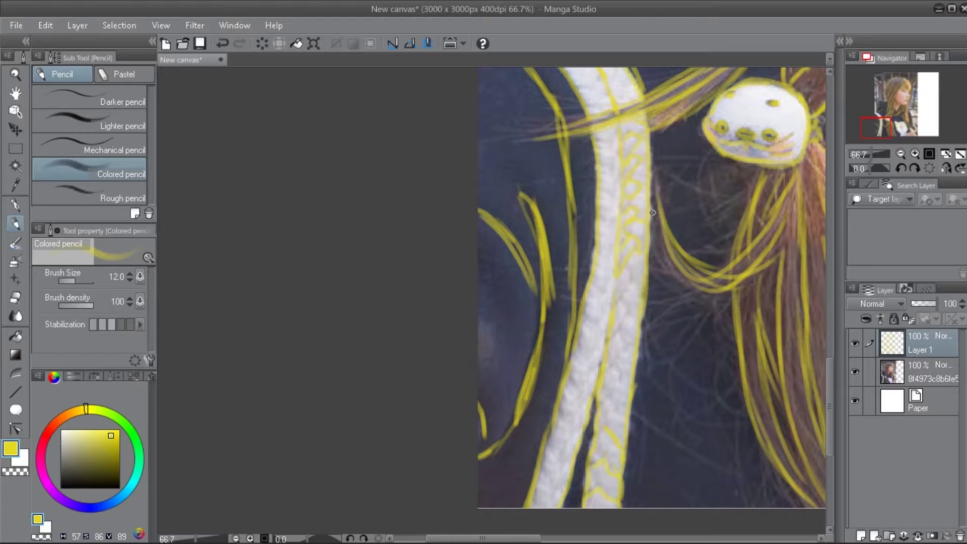
pyautogui.scroll(-1, 635, 316)
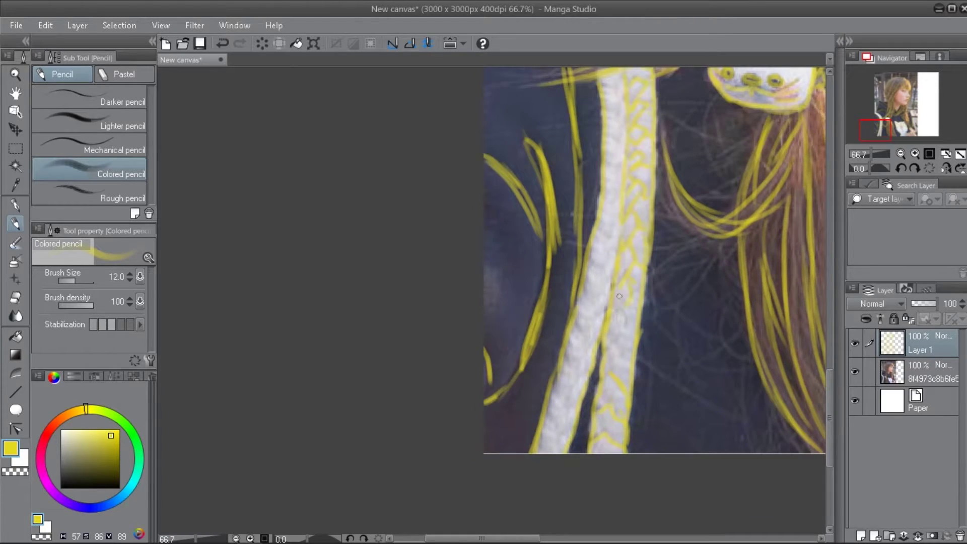
pyautogui.scroll(-2, 632, 309)
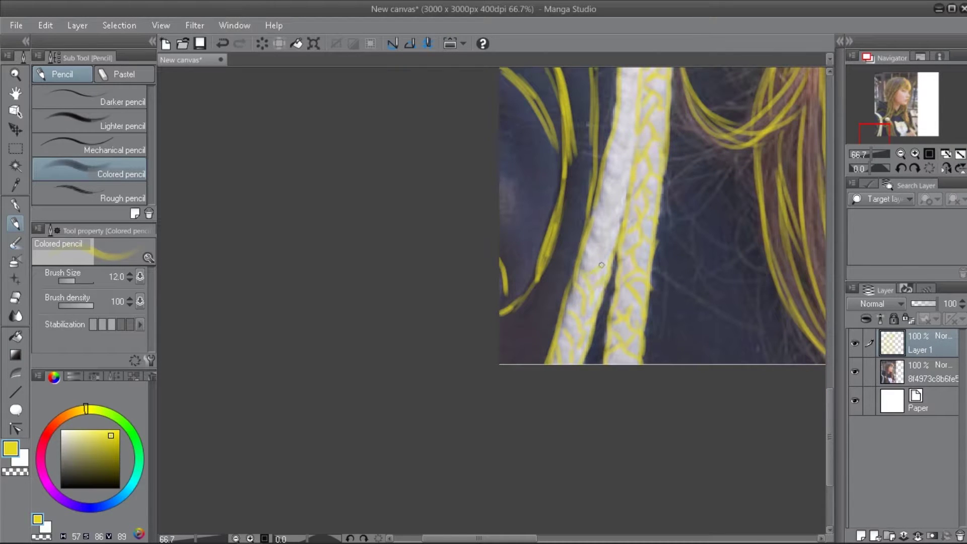
pyautogui.moveTo(611, 213); pyautogui.dragTo(597, 247)
pyautogui.moveTo(616, 203); pyautogui.dragTo(592, 201)
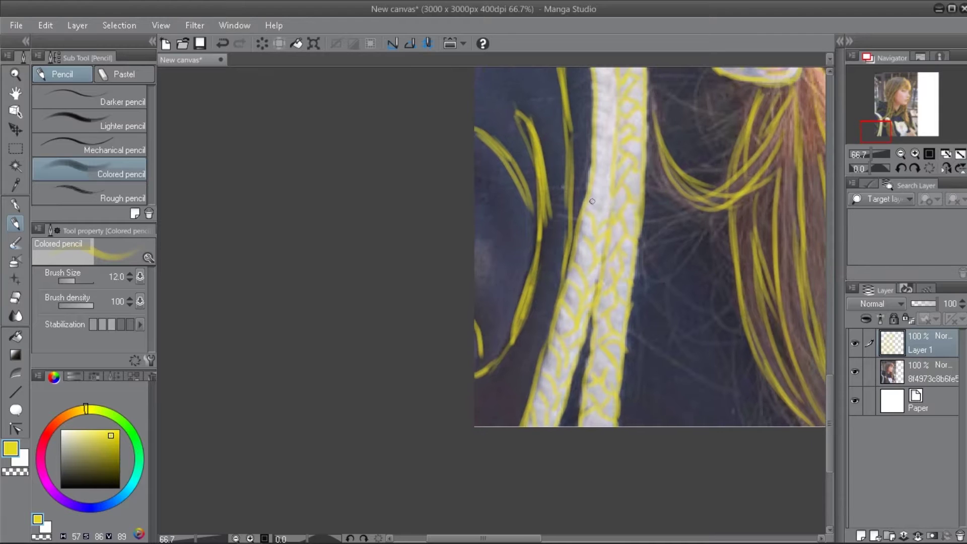
# - Continue the braided knit pattern up both halves of the strap, past the crossing hair strands to the shoulder
pyautogui.scroll(3, 599, 183)
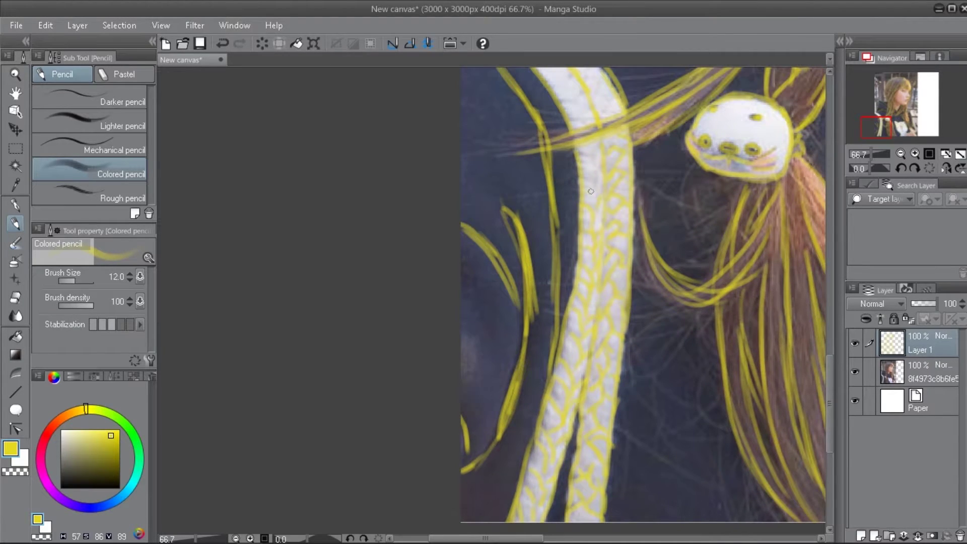
pyautogui.scroll(2, 591, 191)
pyautogui.moveTo(560, 189); pyautogui.dragTo(592, 254)
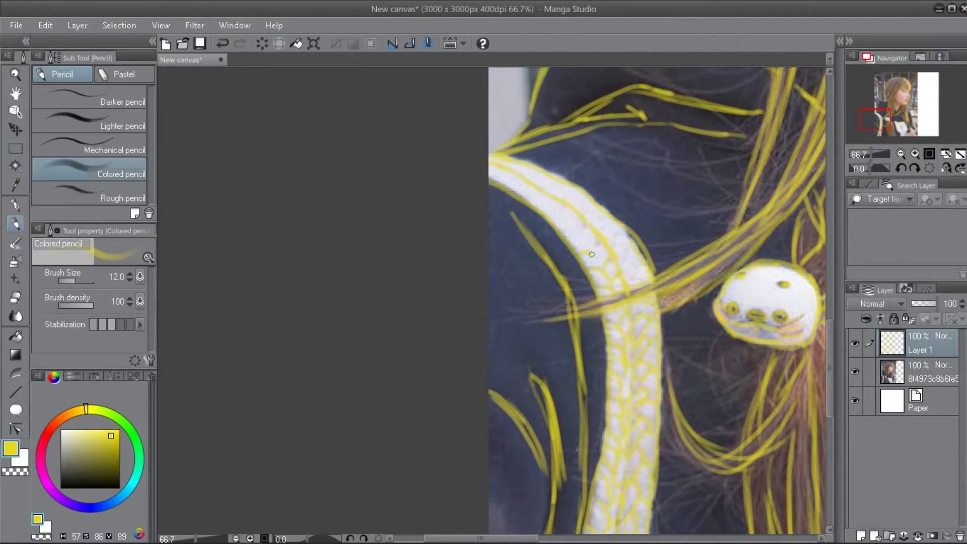
pyautogui.moveTo(554, 219); pyautogui.dragTo(664, 283)
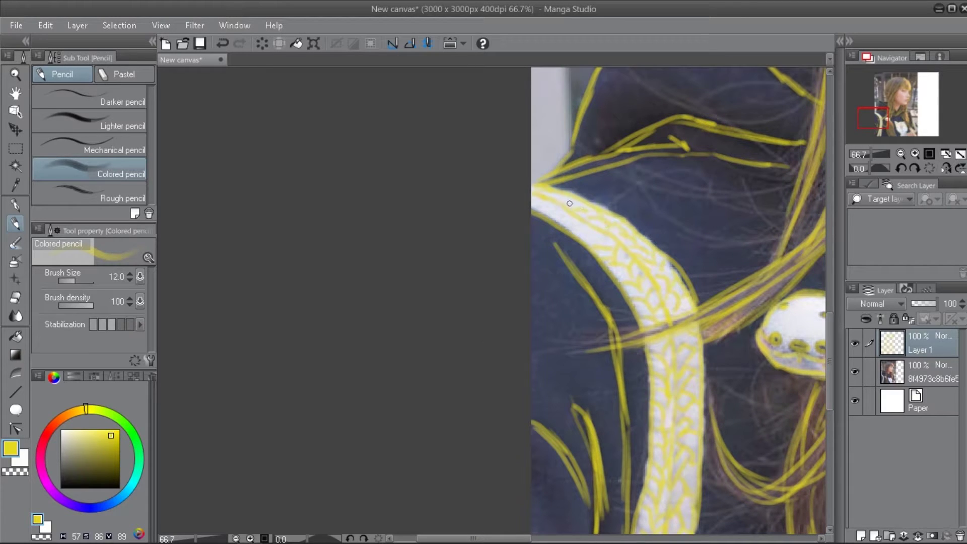
# - Check the line art with the photo hidden, add a layer above the photo, hide Layer 1 and show the photo again
pyautogui.scroll(-5, 567, 228)
pyautogui.click(854, 371)
pyautogui.scroll(3, 642, 297)
pyautogui.click(861, 536)
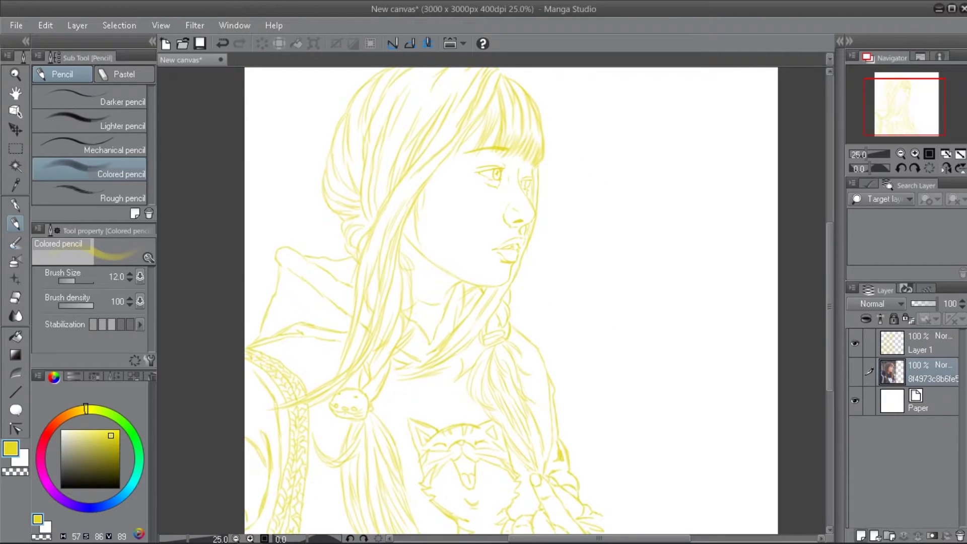
pyautogui.click(855, 342)
pyautogui.click(854, 400)
# - Trace the upper part of the ornamental window ironwork at the photo's left edge with brush size 25
pyautogui.scroll(2, 212, 211)
pyautogui.moveTo(282, 305)
pyautogui.mouseDown()
pyautogui.moveTo(309, 307)
pyautogui.moveTo(315, 423)
pyautogui.mouseUp()
pyautogui.scroll(3, 315, 423)
pyautogui.moveTo(312, 327)
pyautogui.mouseDown()
pyautogui.moveTo(292, 370)
pyautogui.moveTo(309, 242)
pyautogui.mouseUp()
pyautogui.scroll(2, 307, 275)
pyautogui.moveTo(302, 184); pyautogui.dragTo(318, 126)
pyautogui.scroll(2, 317, 126)
pyautogui.moveTo(322, 88); pyautogui.dragTo(313, 252)
pyautogui.moveTo(309, 202)
pyautogui.mouseDown()
pyautogui.moveTo(305, 88)
pyautogui.moveTo(352, 98)
pyautogui.moveTo(361, 180)
pyautogui.mouseUp()
pyautogui.moveTo(324, 208)
pyautogui.mouseDown()
pyautogui.moveTo(311, 248)
pyautogui.moveTo(357, 255)
pyautogui.moveTo(329, 234)
pyautogui.moveTo(350, 191)
pyautogui.mouseUp()
# - Trace the lower window ironwork and its vertical bars down to the hood
pyautogui.scroll(-1, 332, 211)
pyautogui.moveTo(322, 221); pyautogui.dragTo(332, 388)
pyautogui.scroll(-1, 332, 388)
pyautogui.moveTo(322, 342)
pyautogui.mouseDown()
pyautogui.moveTo(355, 408)
pyautogui.moveTo(332, 496)
pyautogui.mouseUp()
pyautogui.scroll(-1, 312, 362)
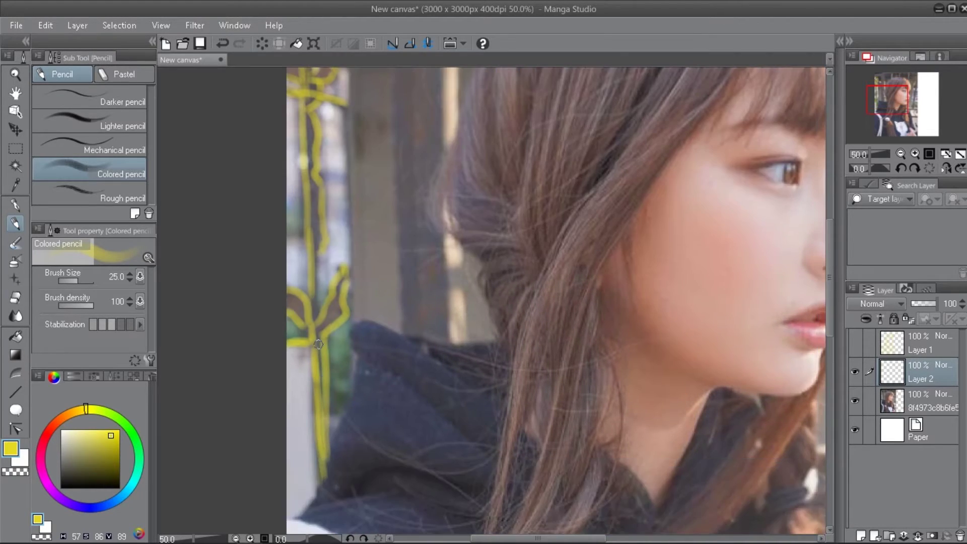
# - Trace the window's inner frame edge down to the hood and the small rounded ornament beside the ironwork
pyautogui.scroll(1, 287, 234)
pyautogui.moveTo(296, 246)
pyautogui.mouseDown()
pyautogui.moveTo(314, 227)
pyautogui.moveTo(358, 255)
pyautogui.mouseUp()
pyautogui.moveTo(348, 100); pyautogui.dragTo(367, 353)
pyautogui.scroll(2, 363, 226)
pyautogui.moveTo(360, 213)
pyautogui.mouseDown()
pyautogui.moveTo(415, 199)
pyautogui.moveTo(383, 177)
pyautogui.mouseUp()
# - Reduce the brush size to 17, trace the window's upper frame and undo the last pillar line
pyautogui.press('[')
pyautogui.press('[')
pyautogui.scroll(1, 352, 161)
pyautogui.moveTo(325, 159)
pyautogui.mouseDown()
pyautogui.moveTo(425, 153)
pyautogui.moveTo(455, 132)
pyautogui.mouseUp()
pyautogui.scroll(1, 425, 154)
pyautogui.scroll(-1, 456, 132)
pyautogui.moveTo(455, 74); pyautogui.dragTo(450, 210)
pyautogui.hotkey('ctrl', 'z')
# - Trace the long vertical edges of the window frame and pillar down to the hood, including the small panel lines
pyautogui.scroll(-3, 450, 210)
pyautogui.moveTo(447, 147); pyautogui.dragTo(446, 320)
pyautogui.scroll(-2, 439, 235)
pyautogui.moveTo(440, 234)
pyautogui.mouseDown()
pyautogui.moveTo(447, 345)
pyautogui.moveTo(428, 272)
pyautogui.mouseUp()
pyautogui.scroll(2, 428, 272)
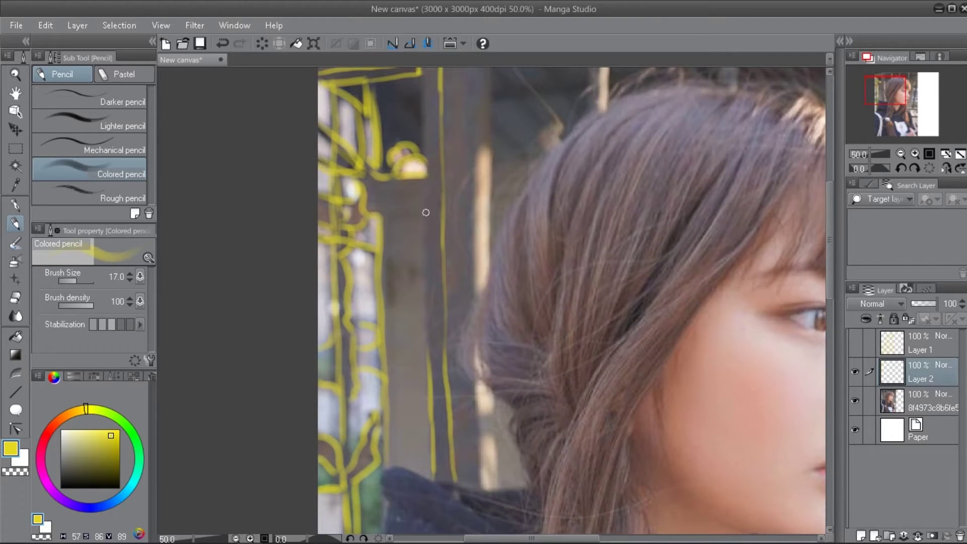
pyautogui.moveTo(425, 212); pyautogui.dragTo(426, 330)
pyautogui.scroll(2, 425, 330)
pyautogui.moveTo(426, 174); pyautogui.dragTo(430, 238)
pyautogui.scroll(-2, 427, 317)
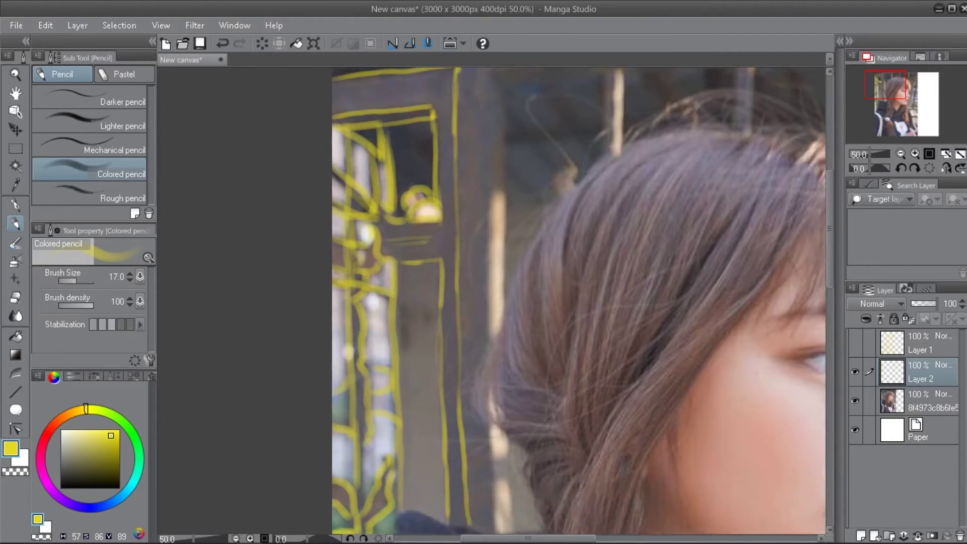
# - Trace the beam along the photo's top and the narrow vertical posts above the hair
pyautogui.scroll(4, 456, 223)
pyautogui.moveTo(475, 207); pyautogui.dragTo(673, 182)
pyautogui.moveTo(457, 225)
pyautogui.mouseDown()
pyautogui.moveTo(555, 216)
pyautogui.moveTo(550, 297)
pyautogui.mouseUp()
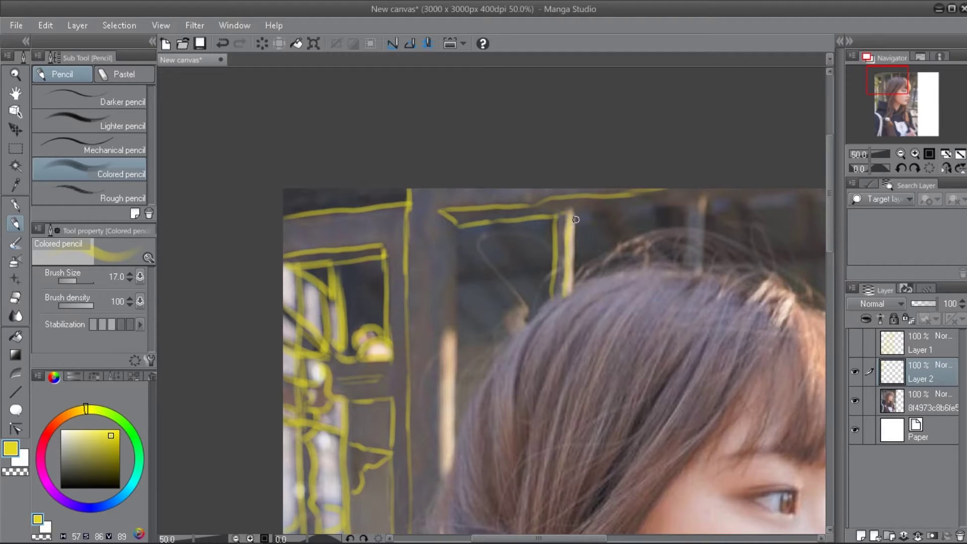
pyautogui.hscroll(3, 583, 191)
pyautogui.moveTo(604, 202); pyautogui.dragTo(758, 192)
pyautogui.moveTo(620, 201); pyautogui.dragTo(620, 278)
pyautogui.moveTo(604, 206)
pyautogui.mouseDown()
pyautogui.moveTo(597, 278)
pyautogui.moveTo(673, 225)
pyautogui.mouseUp()
# - Outline the pillar edge and the light vertical strip beside the hair, erasing the overlapping part of the line
pyautogui.moveTo(448, 177); pyautogui.dragTo(449, 403)
pyautogui.press('e')
pyautogui.moveTo(450, 346)
pyautogui.mouseDown()
pyautogui.moveTo(454, 394)
pyautogui.moveTo(435, 278)
pyautogui.moveTo(433, 383)
pyautogui.moveTo(463, 379)
pyautogui.mouseUp()
pyautogui.press('p')
pyautogui.scroll(-5, 448, 372)
pyautogui.moveTo(452, 424); pyautogui.dragTo(455, 452)
# - Draw the crossbars and slanted slats in the window panes between the pillar and the hair
pyautogui.scroll(9, 469, 381)
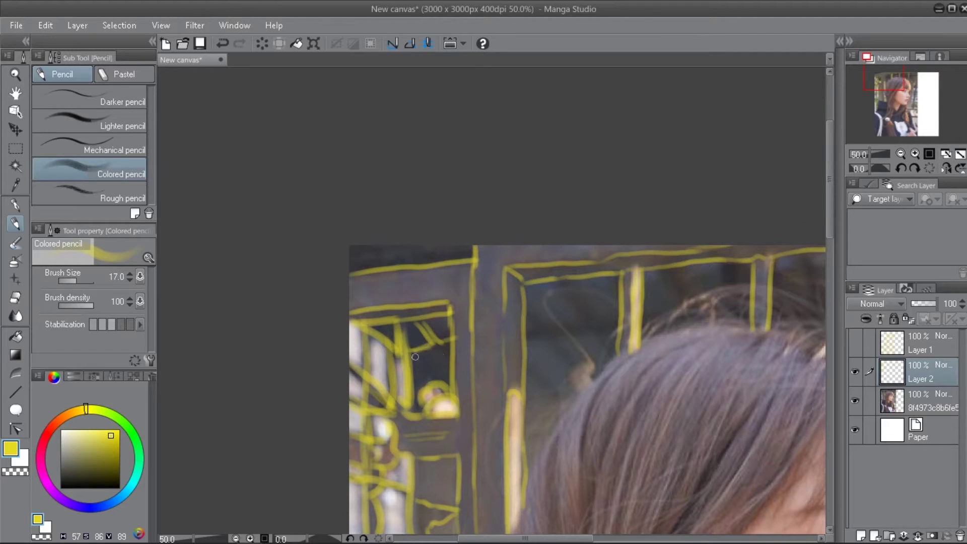
pyautogui.scroll(-1, 449, 361)
pyautogui.moveTo(519, 311); pyautogui.dragTo(577, 303)
pyautogui.moveTo(547, 263); pyautogui.dragTo(584, 303)
pyautogui.moveTo(580, 303); pyautogui.dragTo(610, 301)
pyautogui.moveTo(524, 322)
pyautogui.mouseDown()
pyautogui.moveTo(562, 351)
pyautogui.moveTo(580, 316)
pyautogui.mouseUp()
pyautogui.moveTo(585, 313); pyautogui.dragTo(604, 342)
pyautogui.moveTo(516, 343); pyautogui.dragTo(562, 379)
# - Draw the slanted slats and crossbar between the two narrow posts directly above the hair
pyautogui.scroll(-2, 562, 379)
pyautogui.hscroll(3, 546, 249)
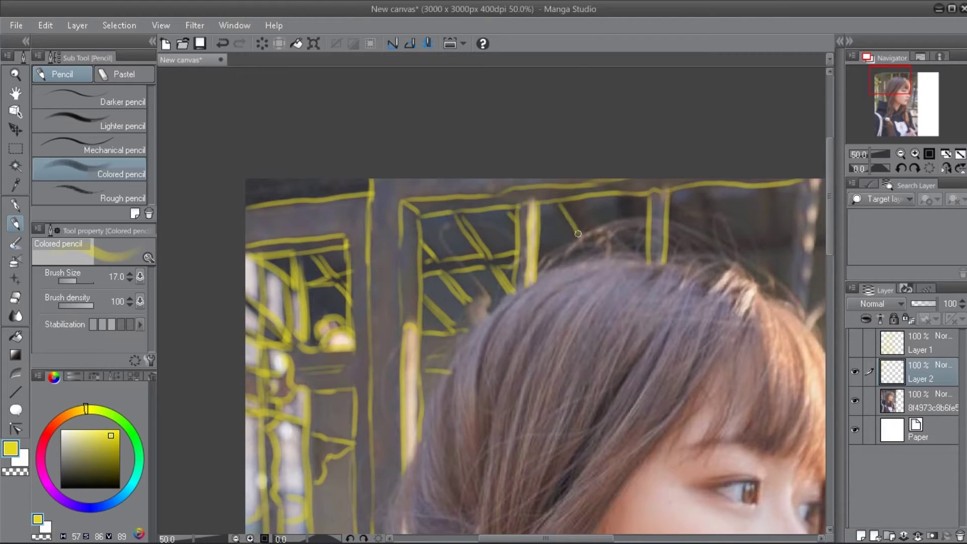
pyautogui.moveTo(570, 203); pyautogui.dragTo(604, 245)
pyautogui.moveTo(544, 260); pyautogui.dragTo(581, 260)
pyautogui.moveTo(571, 201); pyautogui.dragTo(627, 250)
pyautogui.moveTo(625, 199)
pyautogui.mouseDown()
pyautogui.moveTo(627, 245)
pyautogui.moveTo(646, 239)
pyautogui.mouseUp()
# - Continue the lattice past the second post above the head with slanted slats and a horizontal crossbar
pyautogui.scroll(-1, 631, 218)
pyautogui.hscroll(1, 631, 218)
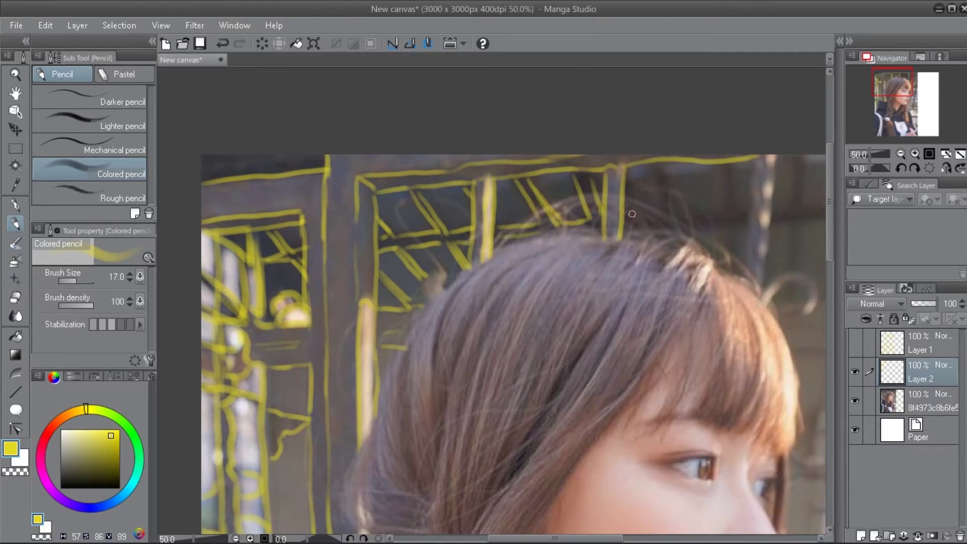
pyautogui.moveTo(651, 170); pyautogui.dragTo(674, 222)
pyautogui.moveTo(672, 223); pyautogui.dragTo(731, 207)
pyautogui.moveTo(725, 168); pyautogui.dragTo(730, 219)
pyautogui.scroll(-1, 730, 219)
pyautogui.hscroll(3, 730, 220)
# - Trace the remaining lattice slats and the double crossbar up to the photo's right edge
pyautogui.moveTo(624, 143); pyautogui.dragTo(627, 194)
pyautogui.moveTo(605, 196); pyautogui.dragTo(694, 191)
pyautogui.moveTo(700, 160); pyautogui.dragTo(697, 191)
pyautogui.moveTo(709, 141); pyautogui.dragTo(702, 191)
pyautogui.moveTo(704, 187)
pyautogui.mouseDown()
pyautogui.moveTo(739, 185)
pyautogui.moveTo(736, 198)
pyautogui.mouseUp()
pyautogui.moveTo(701, 206)
pyautogui.mouseDown()
pyautogui.moveTo(678, 278)
pyautogui.moveTo(676, 248)
pyautogui.mouseUp()
pyautogui.moveTo(631, 210)
pyautogui.mouseDown()
pyautogui.moveTo(734, 204)
pyautogui.moveTo(626, 258)
pyautogui.moveTo(564, 214)
pyautogui.mouseUp()
pyautogui.moveTo(562, 214); pyautogui.dragTo(563, 247)
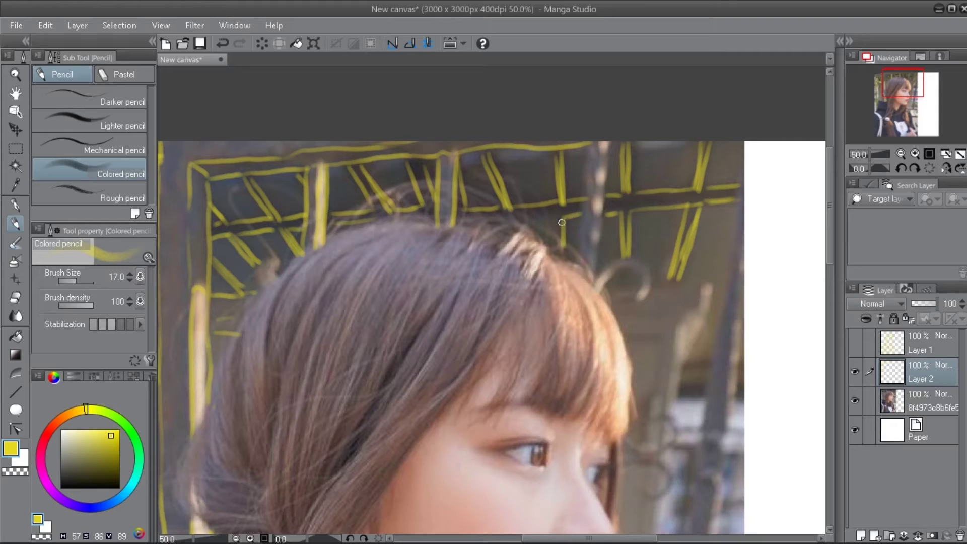
# - Trace the twisted thin post and the column with its stepped top and inner panel lines beside the bangs
pyautogui.moveTo(582, 174); pyautogui.dragTo(580, 259)
pyautogui.moveTo(600, 192)
pyautogui.mouseDown()
pyautogui.moveTo(593, 269)
pyautogui.moveTo(624, 289)
pyautogui.mouseUp()
pyautogui.moveTo(604, 292)
pyautogui.mouseDown()
pyautogui.moveTo(654, 290)
pyautogui.moveTo(683, 323)
pyautogui.mouseUp()
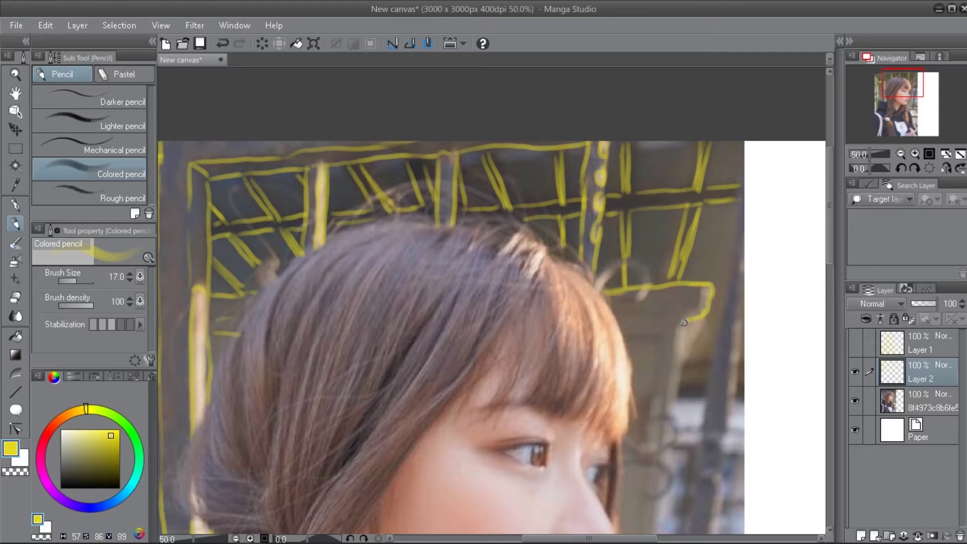
pyautogui.scroll(-3, 612, 314)
pyautogui.moveTo(673, 243); pyautogui.dragTo(715, 252)
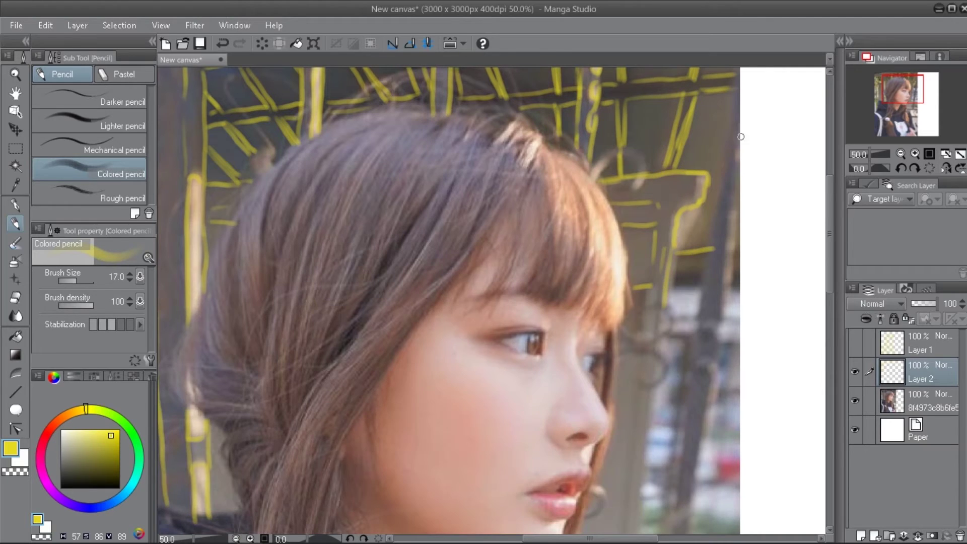
# - Trace the dark fence post near the photo's right edge with its crossbars and the curled ironwork beside the bangs
pyautogui.scroll(1, 715, 252)
pyautogui.moveTo(735, 90); pyautogui.dragTo(700, 295)
pyautogui.scroll(-2, 700, 295)
pyautogui.moveTo(690, 217)
pyautogui.mouseDown()
pyautogui.moveTo(707, 228)
pyautogui.moveTo(718, 267)
pyautogui.moveTo(692, 236)
pyautogui.moveTo(640, 265)
pyautogui.moveTo(665, 297)
pyautogui.mouseUp()
pyautogui.scroll(-1, 705, 252)
pyautogui.moveTo(693, 249)
pyautogui.mouseDown()
pyautogui.moveTo(701, 320)
pyautogui.moveTo(753, 234)
pyautogui.mouseUp()
pyautogui.scroll(2, 719, 202)
pyautogui.moveTo(719, 180); pyautogui.dragTo(715, 278)
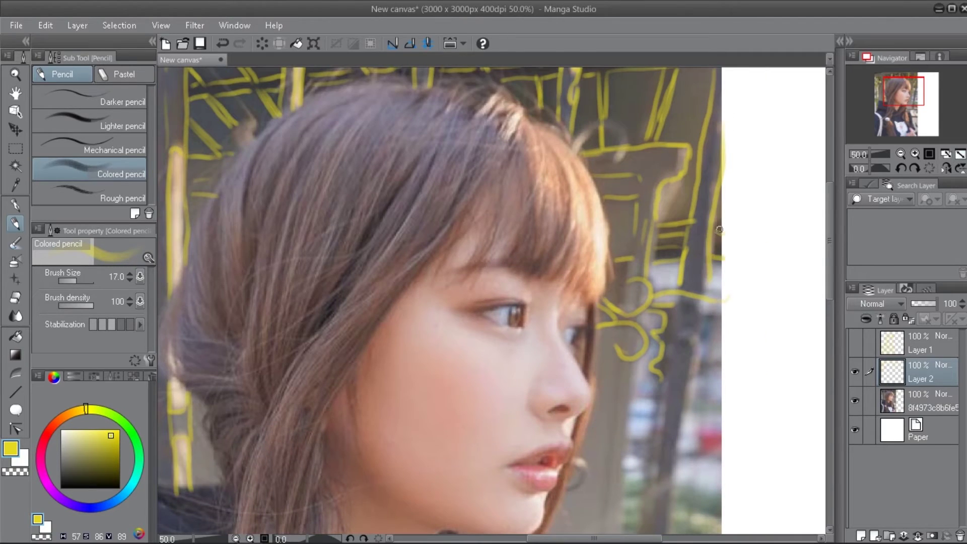
# - Trace the fence ornaments around the dark post and the column edges down to the horizontal rail
pyautogui.scroll(-1, 715, 278)
pyautogui.moveTo(705, 217)
pyautogui.mouseDown()
pyautogui.moveTo(702, 319)
pyautogui.moveTo(715, 332)
pyautogui.mouseUp()
pyautogui.scroll(-2, 715, 332)
pyautogui.moveTo(695, 277)
pyautogui.mouseDown()
pyautogui.moveTo(672, 295)
pyautogui.moveTo(657, 423)
pyautogui.mouseUp()
pyautogui.scroll(-2, 657, 423)
pyautogui.moveTo(681, 107); pyautogui.dragTo(666, 184)
pyautogui.moveTo(670, 233); pyautogui.dragTo(646, 432)
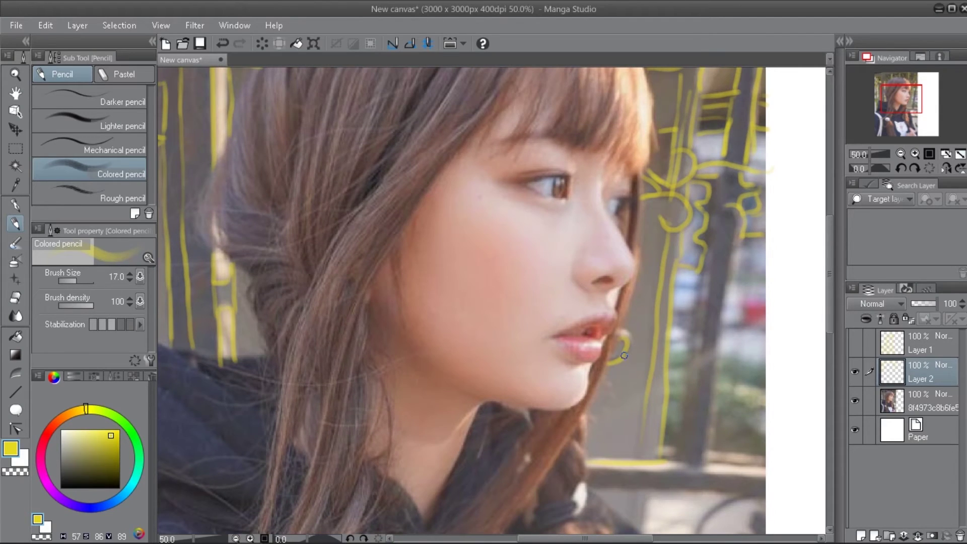
# - Trace the small curl beside the lips and the edges of the horizontal fence rail behind the shoulder
pyautogui.moveTo(590, 484)
pyautogui.mouseDown()
pyautogui.moveTo(539, 375)
pyautogui.moveTo(697, 385)
pyautogui.mouseUp()
pyautogui.moveTo(545, 360); pyautogui.dragTo(708, 370)
pyautogui.moveTo(623, 355); pyautogui.dragTo(697, 356)
# - Trace the lower fence bars down to the rail, the scroll details between them and the foliage outlines behind
pyautogui.scroll(3, 642, 343)
pyautogui.moveTo(655, 249); pyautogui.dragTo(647, 315)
pyautogui.moveTo(662, 229); pyautogui.dragTo(637, 422)
pyautogui.moveTo(674, 333); pyautogui.dragTo(717, 349)
pyautogui.moveTo(674, 351); pyautogui.dragTo(729, 374)
pyautogui.moveTo(684, 211); pyautogui.dragTo(663, 431)
pyautogui.moveTo(634, 308); pyautogui.dragTo(635, 317)
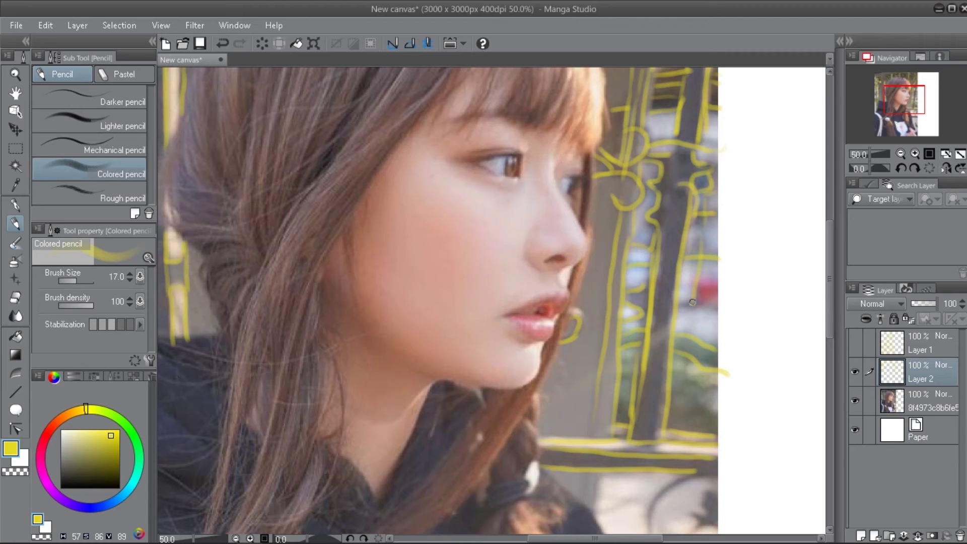
# - Trace the round scrollwork below the fence rail and the short vertical bar beside the shoulder
pyautogui.scroll(-2, 691, 326)
pyautogui.scroll(-3, 698, 346)
pyautogui.moveTo(680, 353)
pyautogui.mouseDown()
pyautogui.moveTo(715, 423)
pyautogui.moveTo(740, 360)
pyautogui.mouseUp()
pyautogui.scroll(-3, 635, 304)
pyautogui.moveTo(628, 287); pyautogui.dragTo(627, 325)
pyautogui.moveTo(636, 298); pyautogui.dragTo(635, 324)
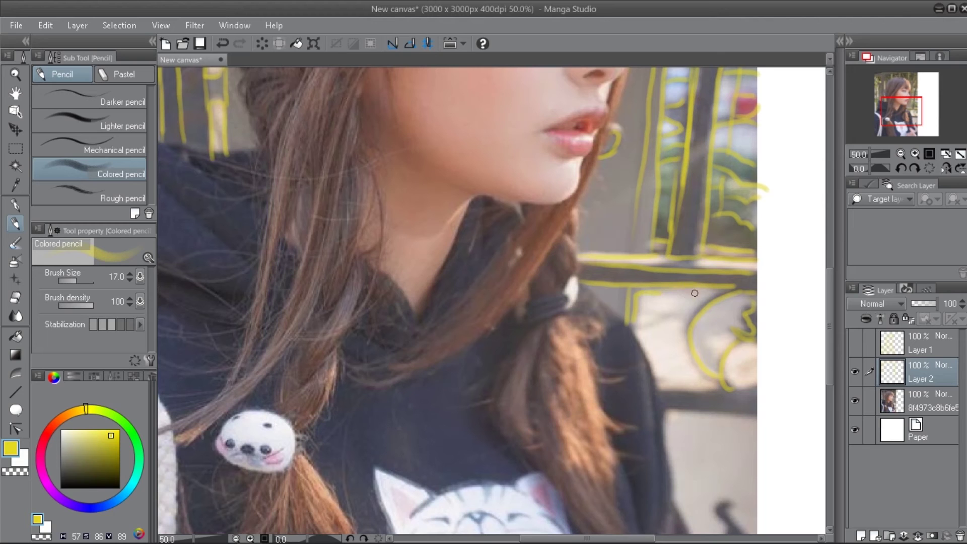
# - Trace the lower fence rail beside the sleeve and the curved background details down the photo's right edge
pyautogui.moveTo(763, 417); pyautogui.dragTo(660, 427)
pyautogui.scroll(-8, 705, 352)
pyautogui.moveTo(705, 300); pyautogui.dragTo(738, 395)
pyautogui.moveTo(733, 420); pyautogui.dragTo(730, 453)
# - Hide the photo and show Layer 1 to view the full line art, with a new empty layer above the photo
pyautogui.scroll(-4, 705, 398)
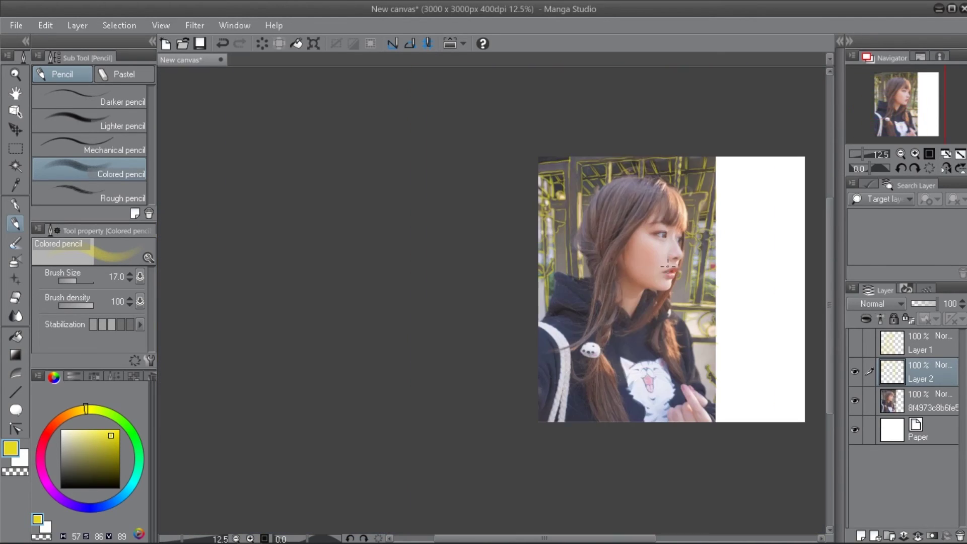
pyautogui.click(854, 401)
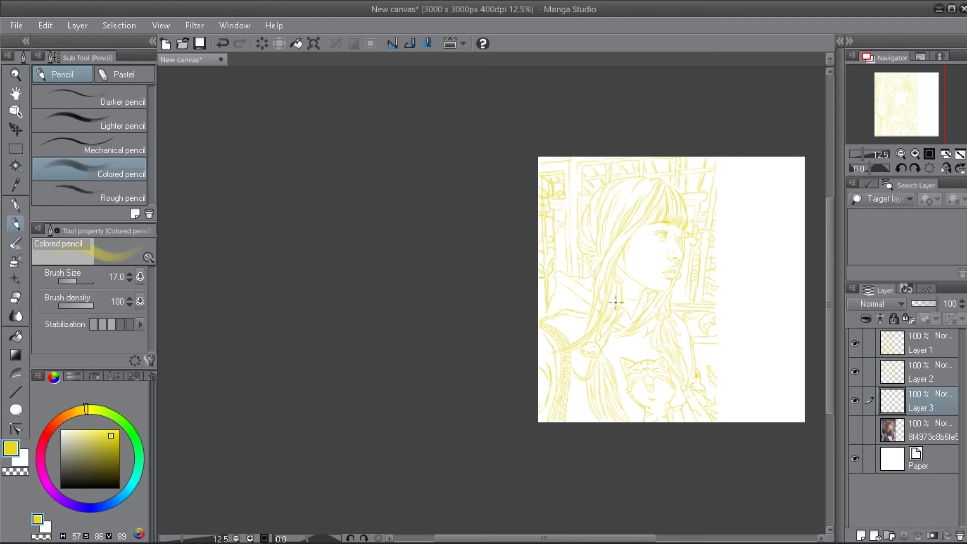